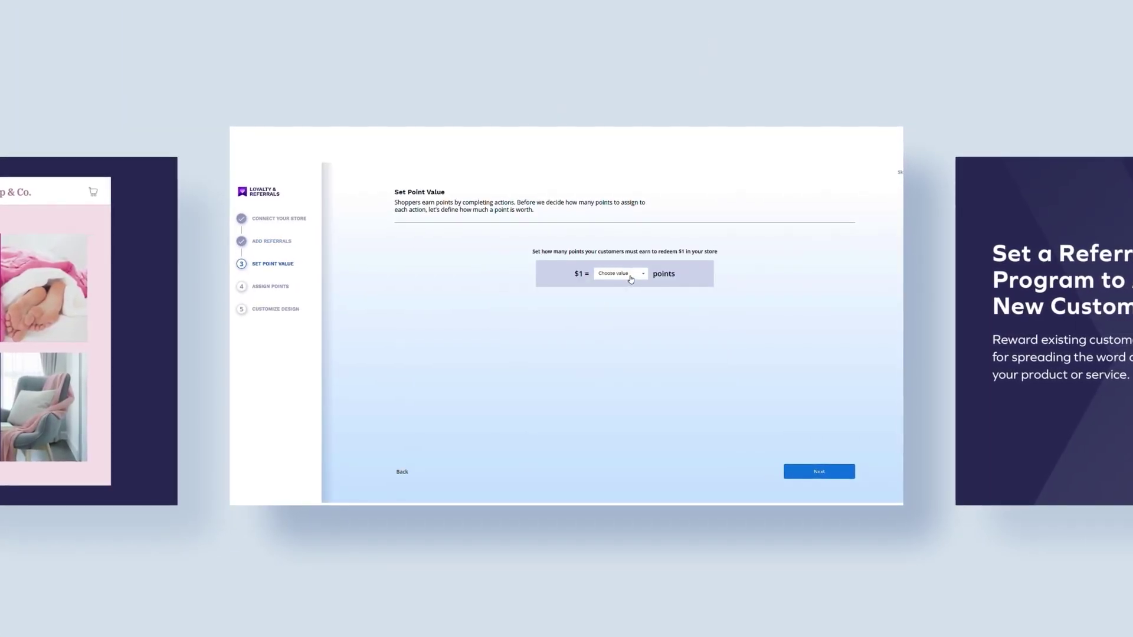
Make 100 points worth $1 off, then advance the wizard past Assign Points and Customize Design.
{"action": "left_click", "coordinate": [630, 279]}
{"action": "left_click", "coordinate": [616, 287]}
{"action": "left_click", "coordinate": [819, 472]}
{"action": "left_click", "coordinate": [816, 476]}
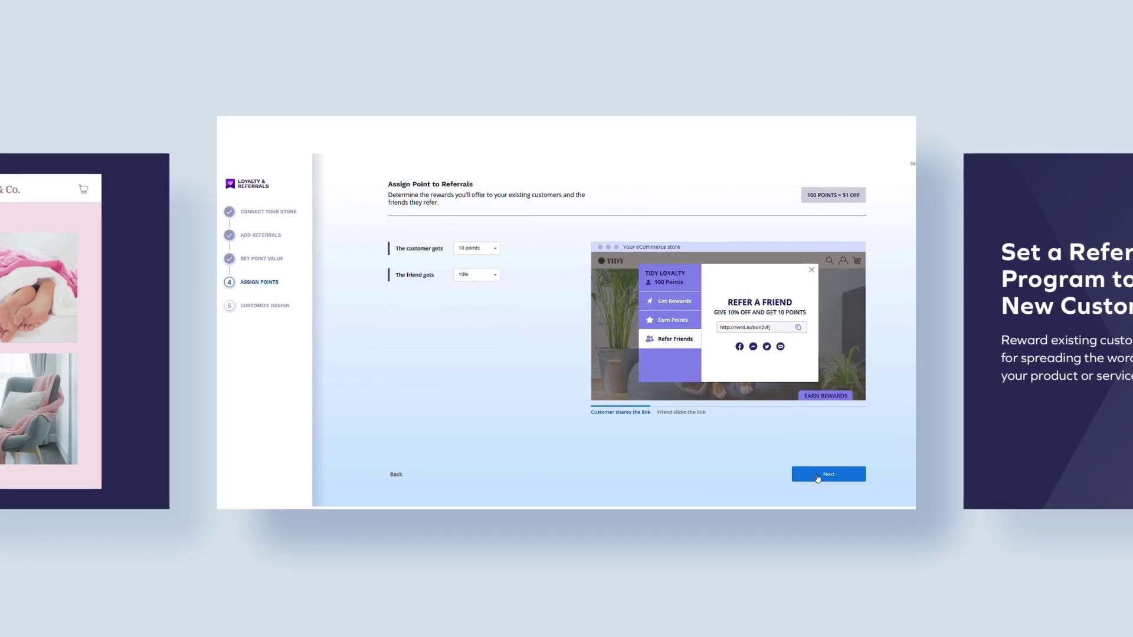
{"action": "left_click", "coordinate": [816, 476]}
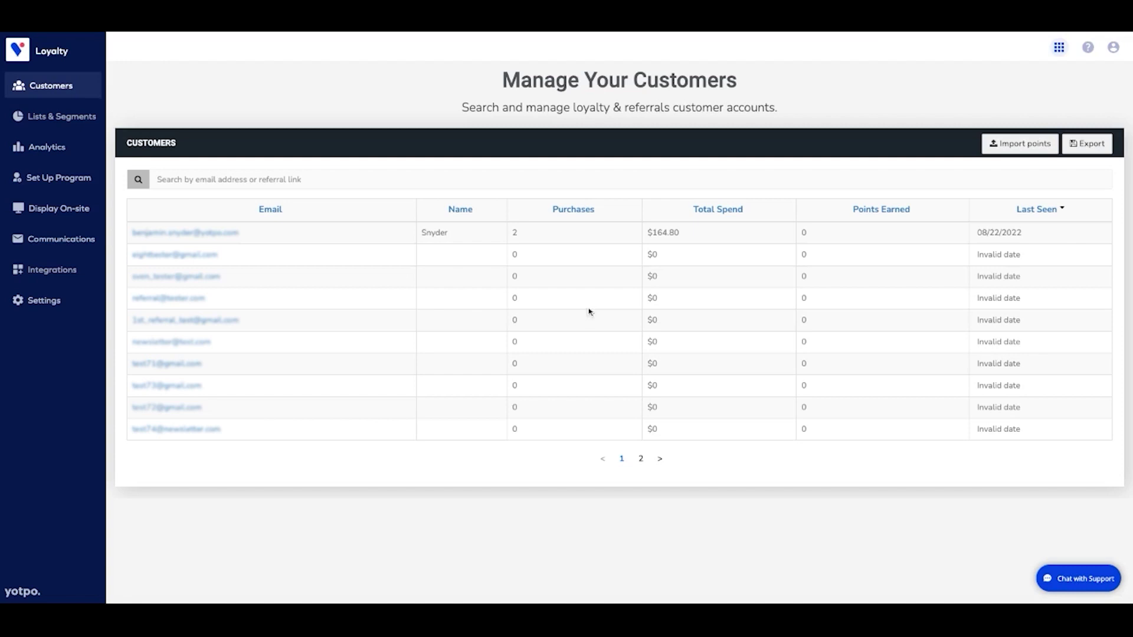
Create a new reward of type Cash discount and continue to its setup page.
{"action": "left_click", "coordinate": [89, 178]}
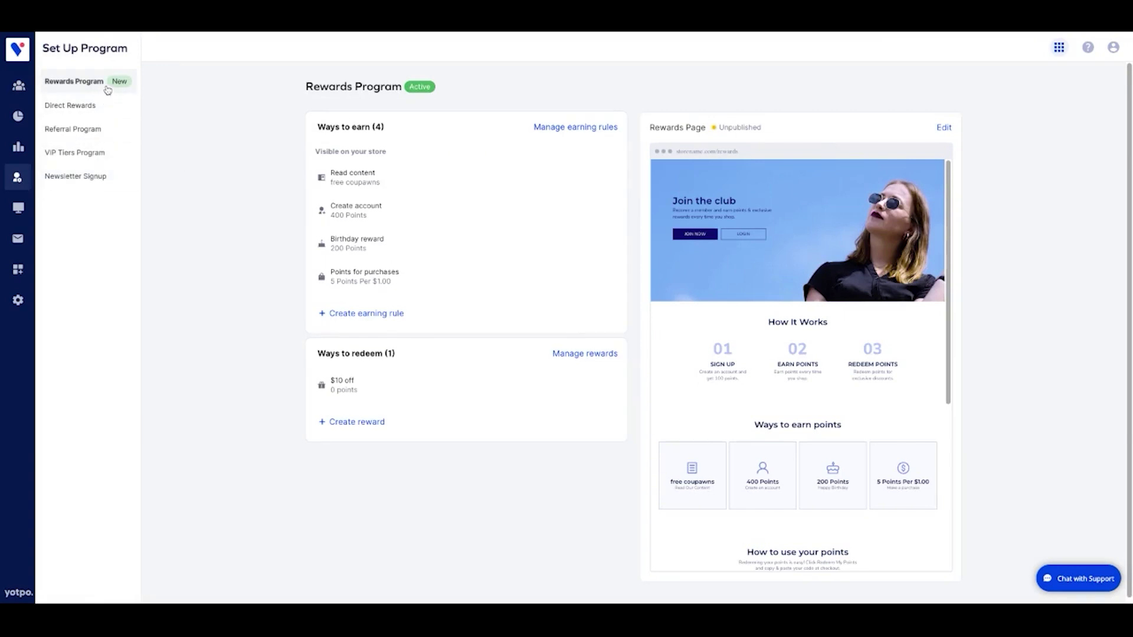
{"action": "left_click", "coordinate": [362, 422]}
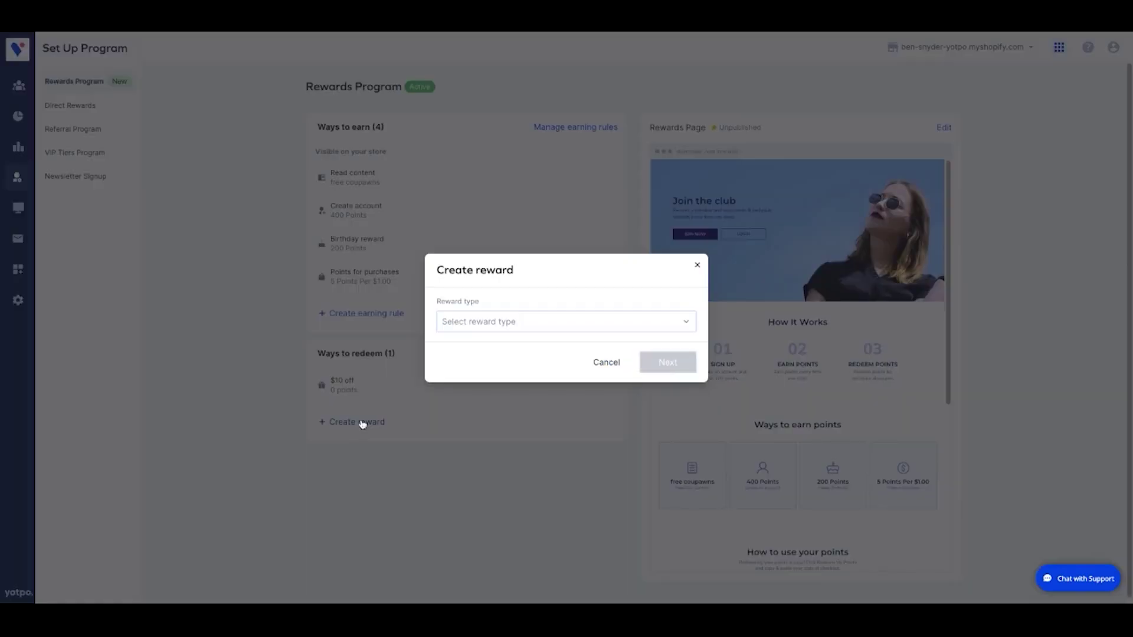
{"action": "left_click", "coordinate": [564, 322]}
{"action": "scroll", "coordinate": [575, 413], "scroll_direction": "down", "scroll_amount": 1}
{"action": "scroll", "coordinate": [575, 416], "scroll_direction": "up", "scroll_amount": 1}
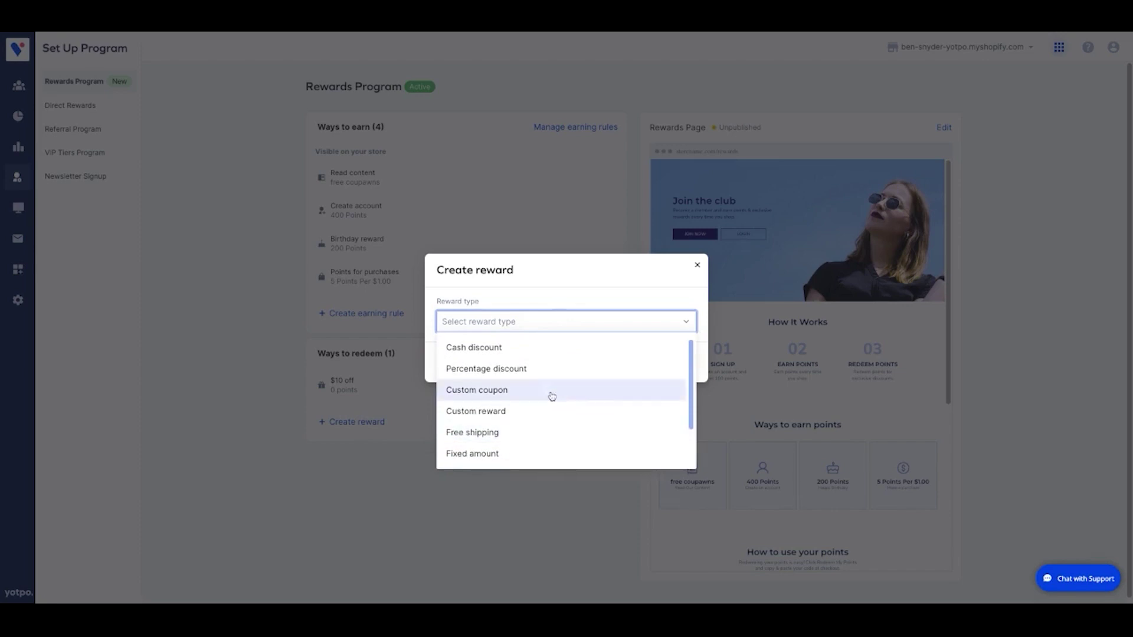
{"action": "left_click", "coordinate": [526, 348]}
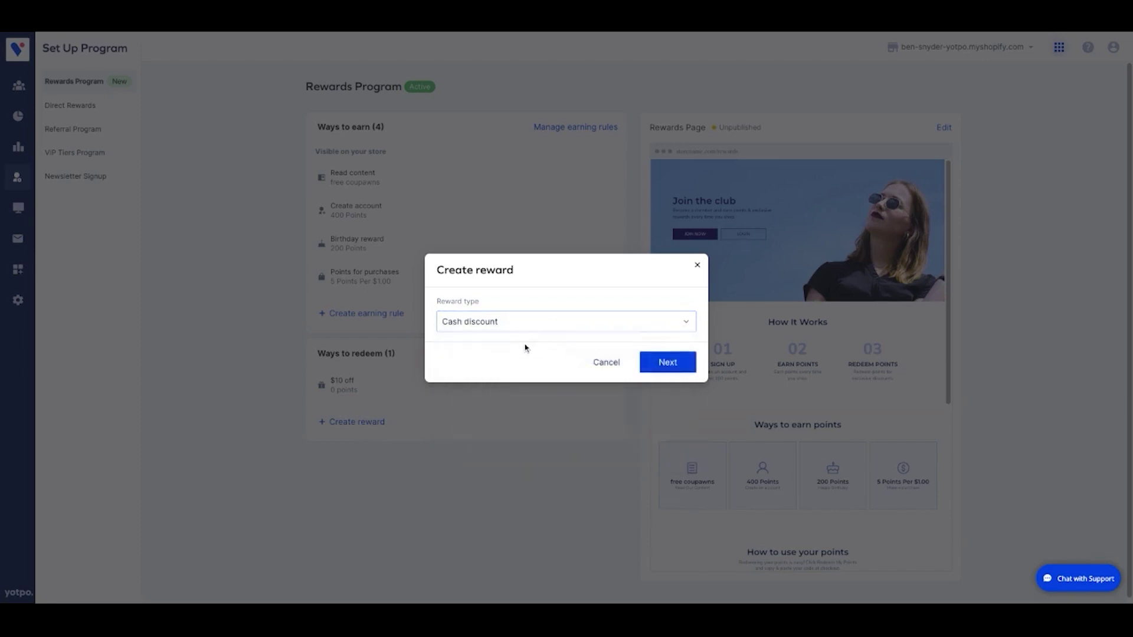
{"action": "left_click", "coordinate": [649, 363]}
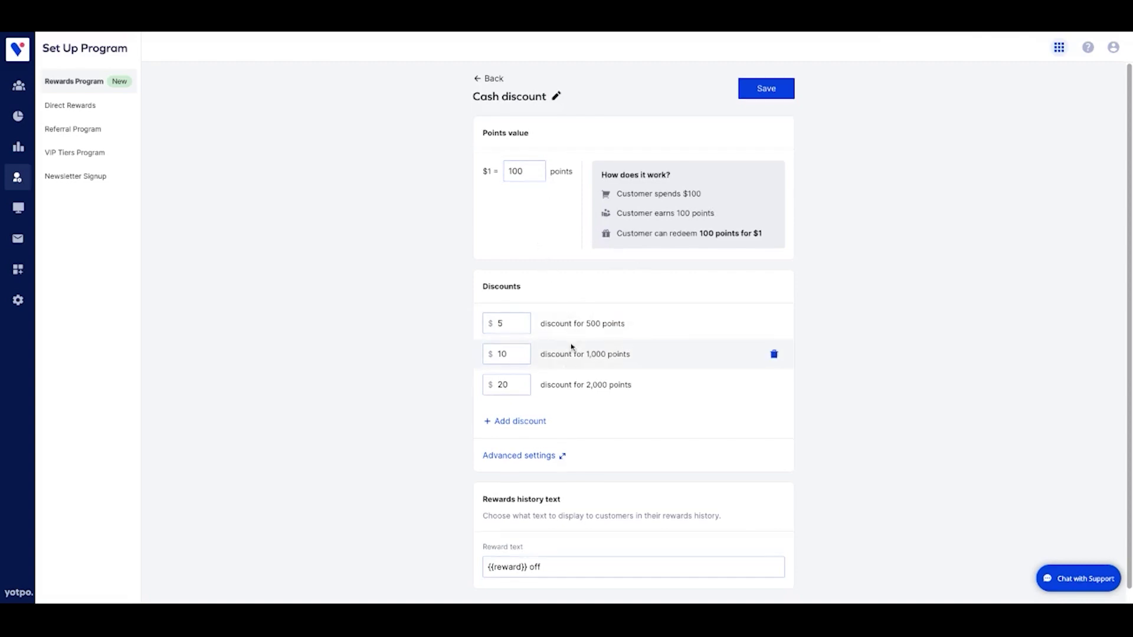
Save the Fixed amount off reward with its $5, $10 and $20 tiers.
{"action": "scroll", "coordinate": [569, 351], "scroll_direction": "down", "scroll_amount": 1}
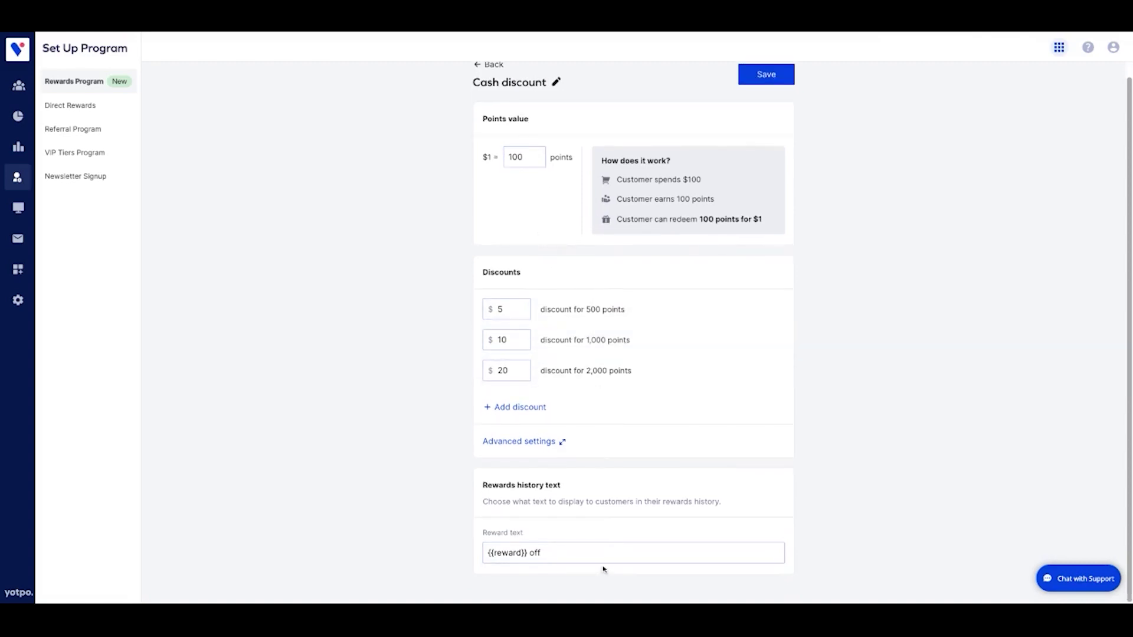
{"action": "left_click", "coordinate": [758, 83]}
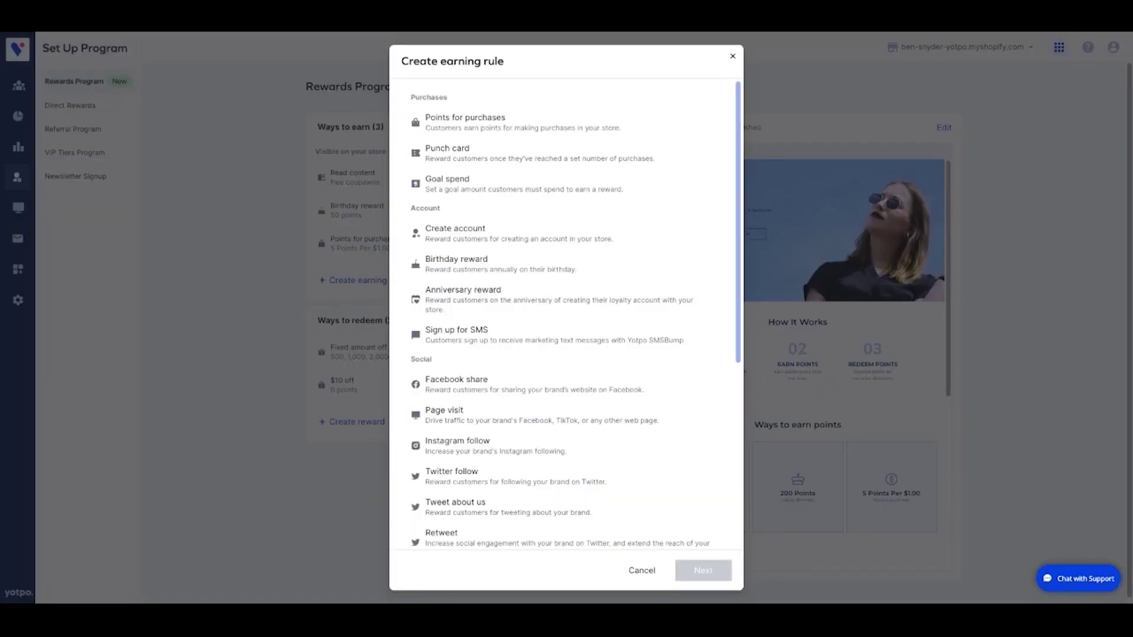
Choose Create account as the new earning rule type and continue to its settings.
{"action": "scroll", "coordinate": [549, 363], "scroll_direction": "down", "scroll_amount": 3}
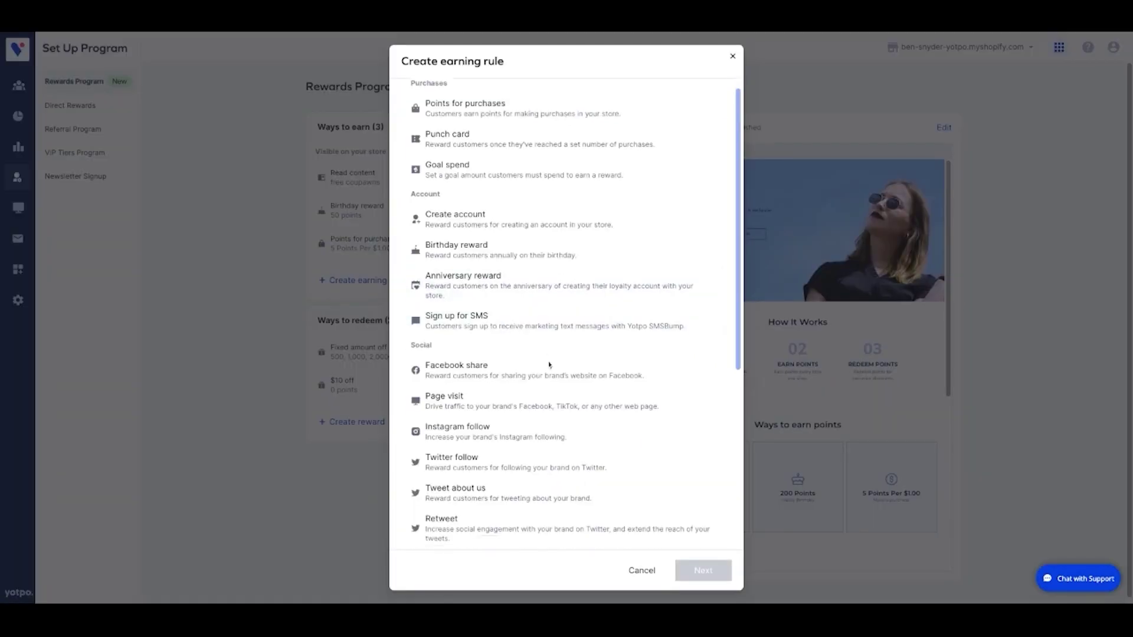
{"action": "scroll", "coordinate": [549, 365], "scroll_direction": "down", "scroll_amount": 4}
{"action": "scroll", "coordinate": [549, 365], "scroll_direction": "up", "scroll_amount": 3}
{"action": "scroll", "coordinate": [515, 383], "scroll_direction": "up", "scroll_amount": 4}
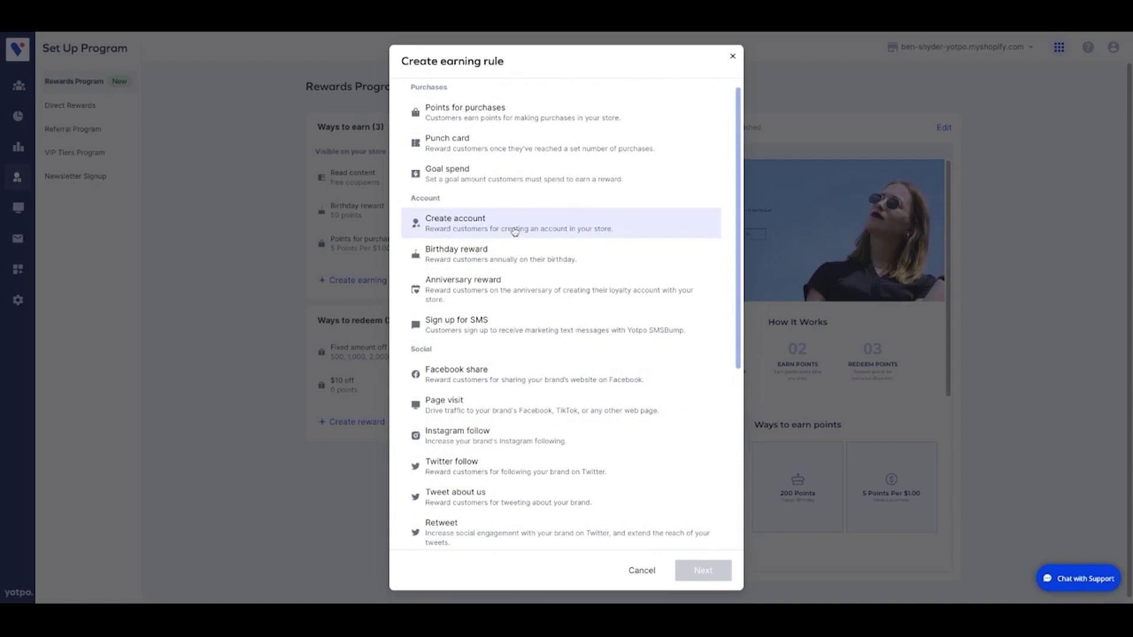
{"action": "left_click", "coordinate": [514, 230]}
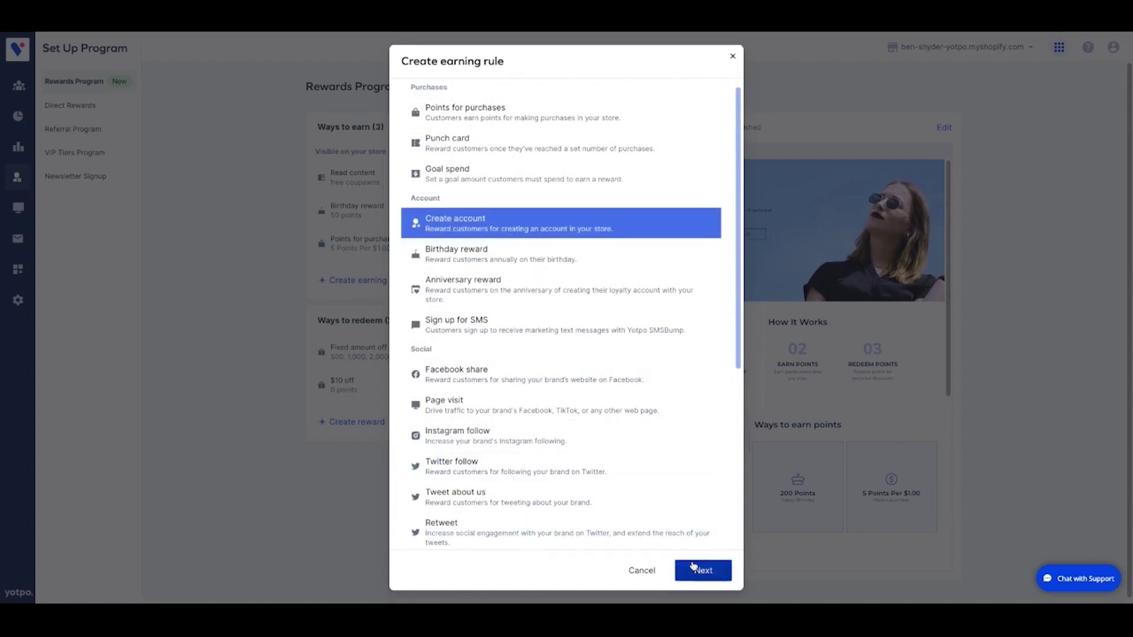
{"action": "left_click", "coordinate": [697, 569]}
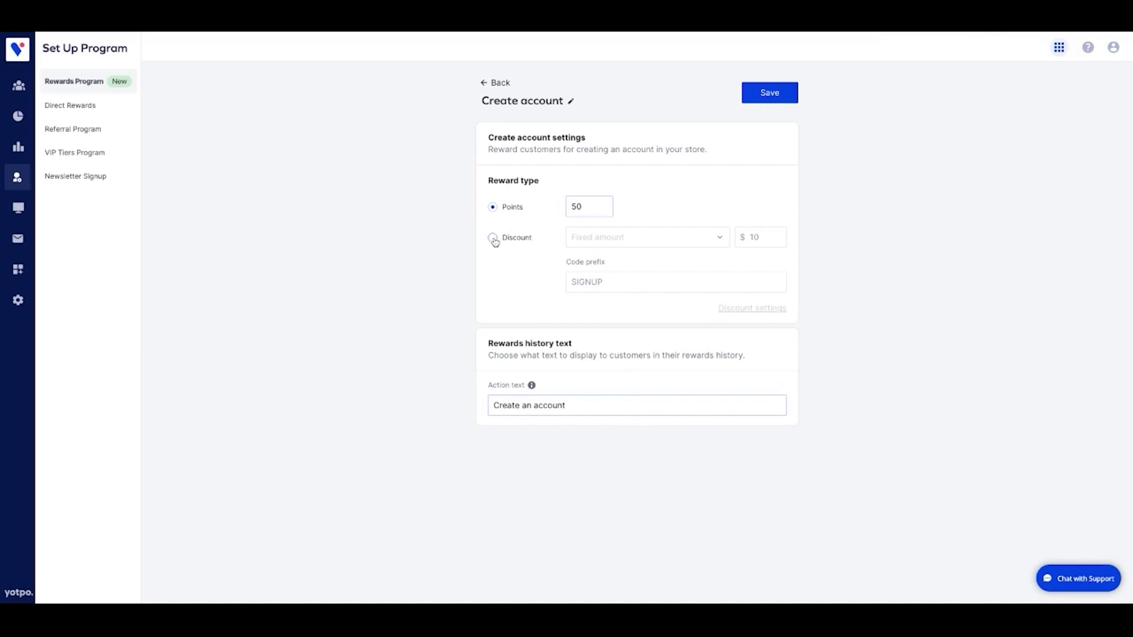
Switch the sign-up reward to a 10% percentage discount with prefix SIGNUP and save.
{"action": "left_click", "coordinate": [493, 238]}
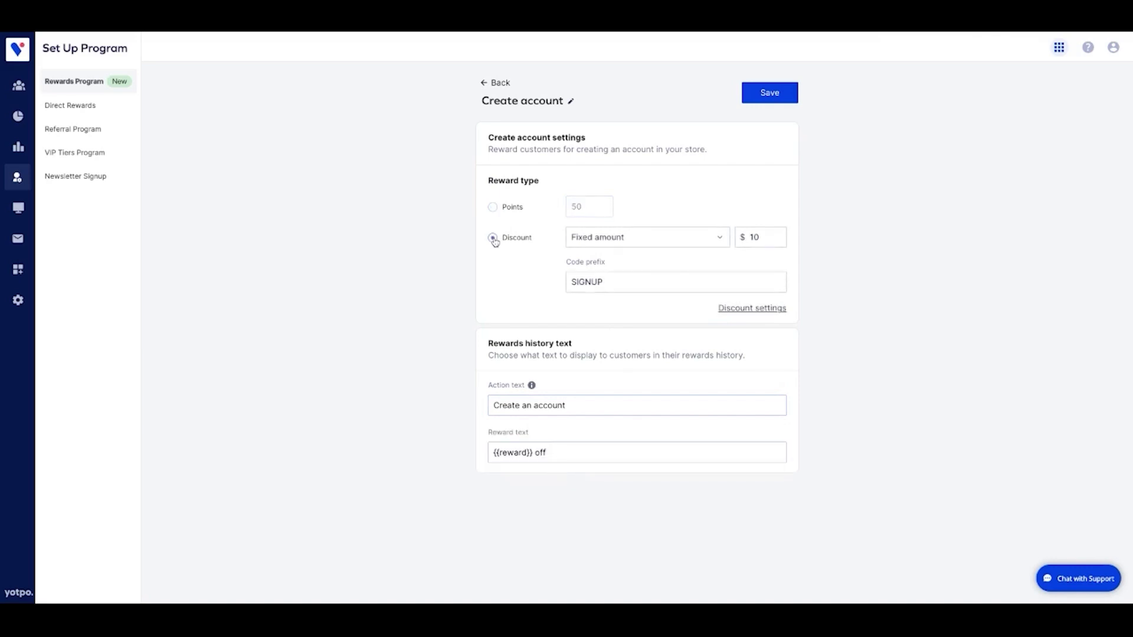
{"action": "left_click", "coordinate": [675, 242]}
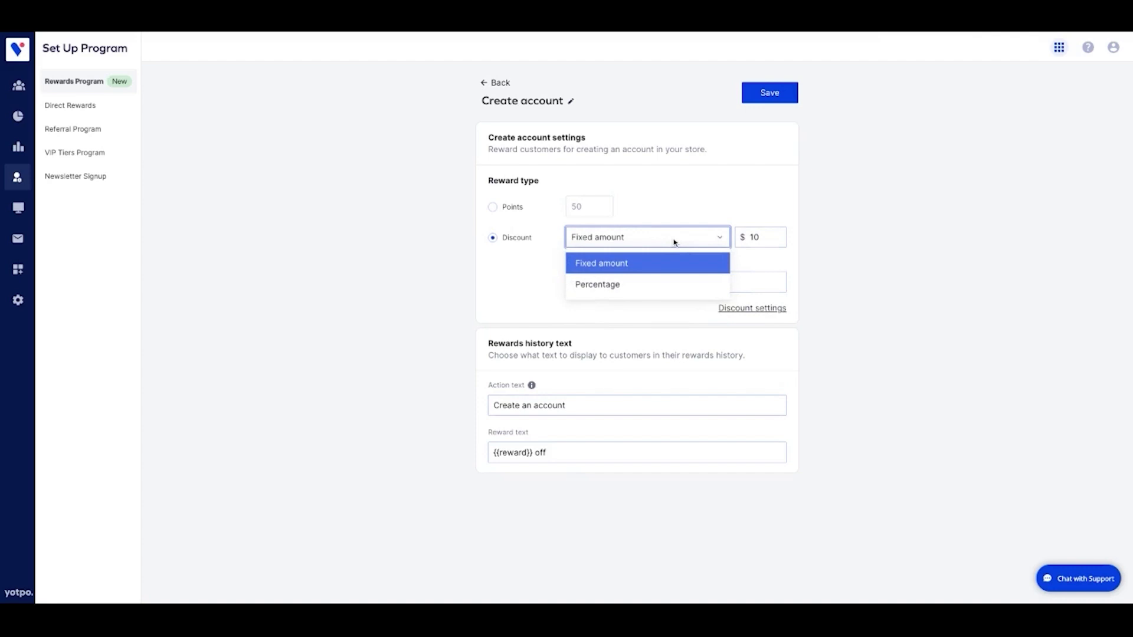
{"action": "left_click", "coordinate": [657, 284]}
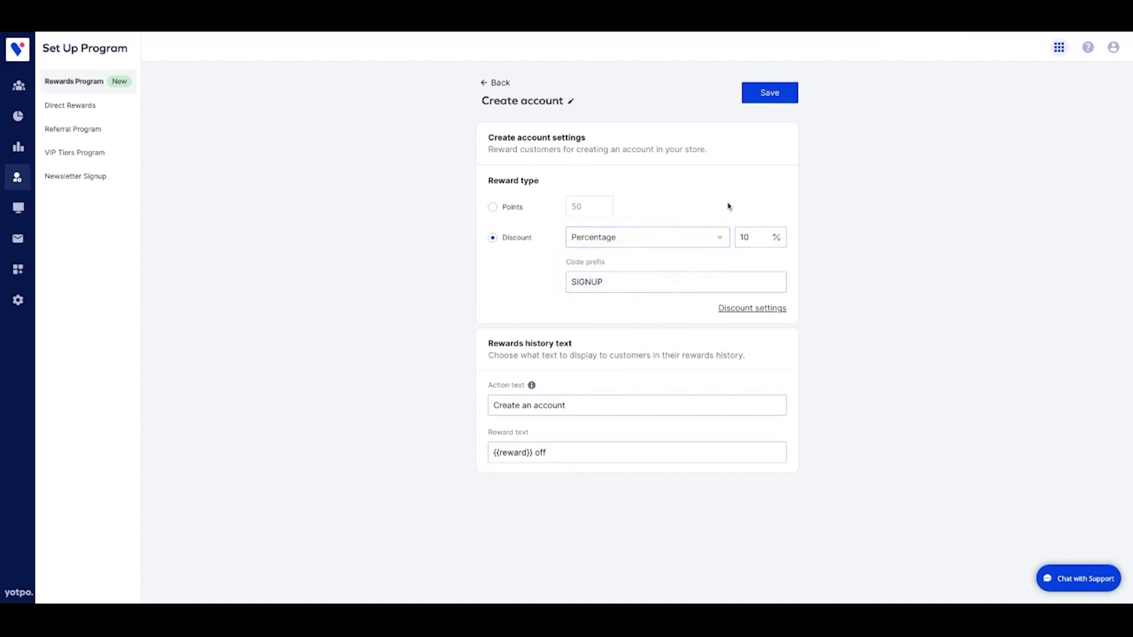
{"action": "left_click", "coordinate": [771, 101]}
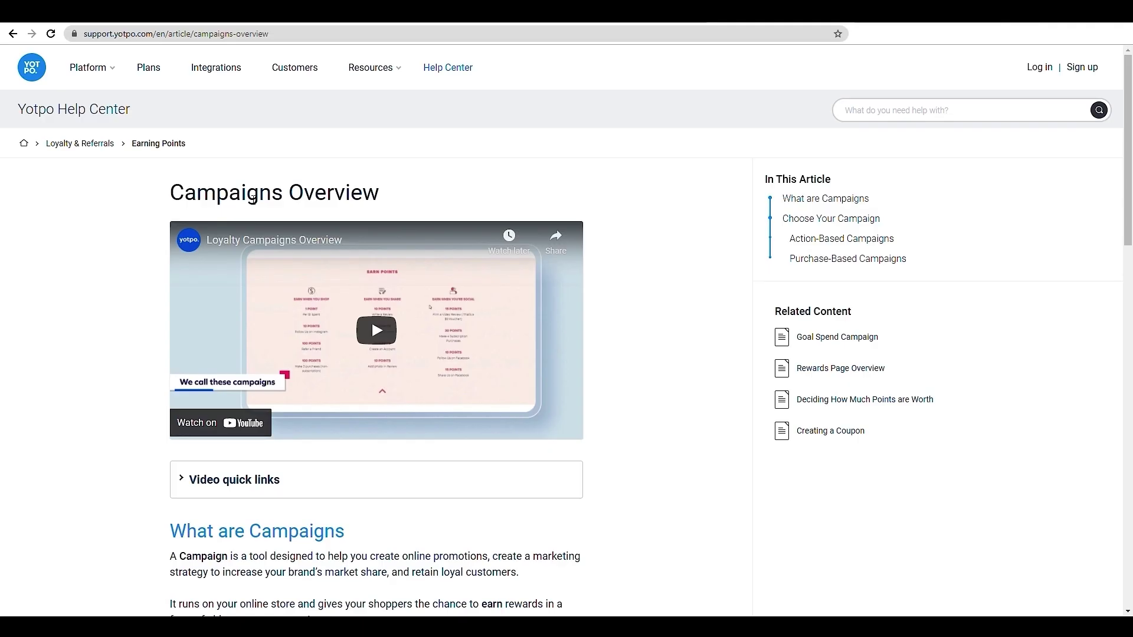
Read through the action-based campaign types in the Campaigns Overview article.
{"action": "scroll", "coordinate": [254, 201], "scroll_direction": "down", "scroll_amount": 10}
{"action": "scroll", "coordinate": [254, 200], "scroll_direction": "down", "scroll_amount": 5}
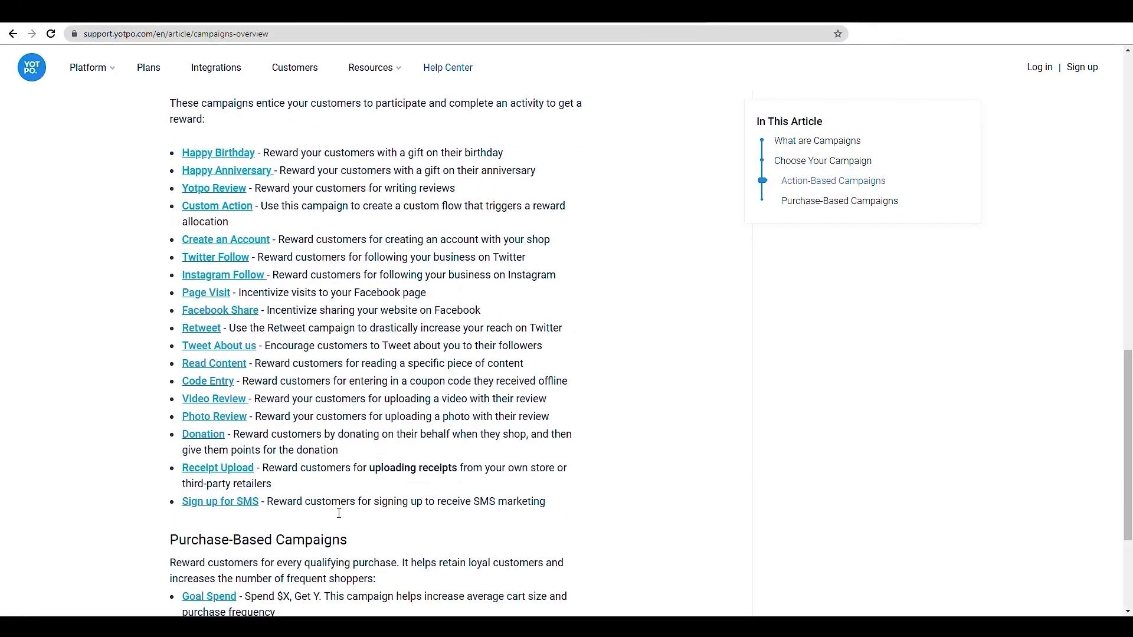
{"action": "scroll", "coordinate": [254, 200], "scroll_direction": "up", "scroll_amount": 13}
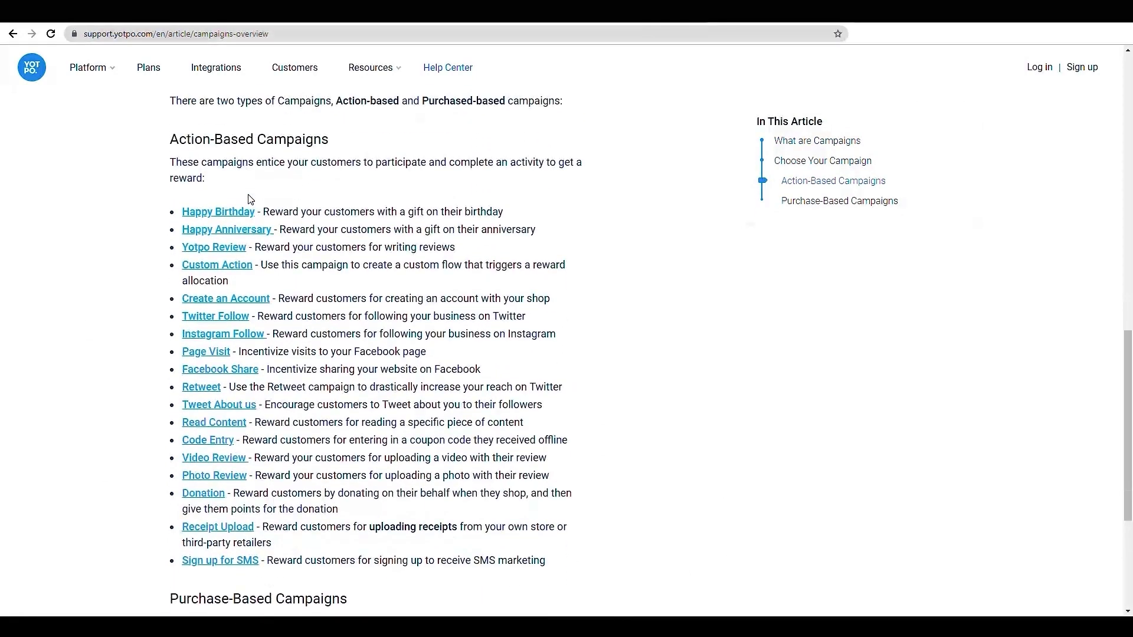
{"action": "scroll", "coordinate": [254, 200], "scroll_direction": "up", "scroll_amount": 2}
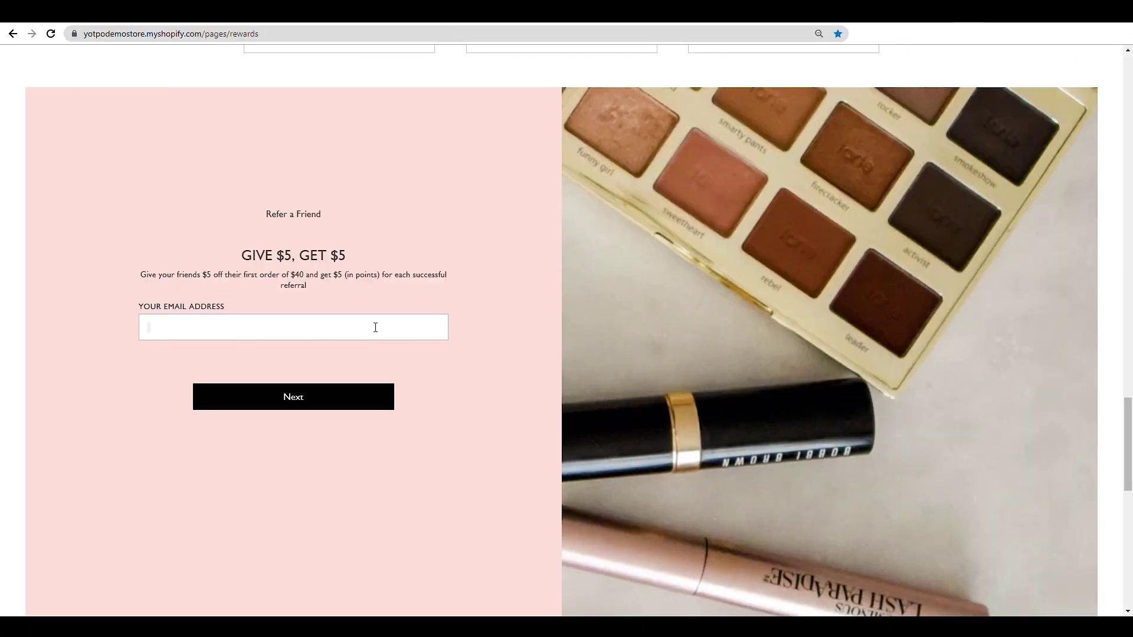
Submit a referral on the store's Give $5, Get $5 form with your e-mail and a friend's e-mail.
{"action": "key", "text": "Return"}
{"action": "left_click", "coordinate": [248, 330]}
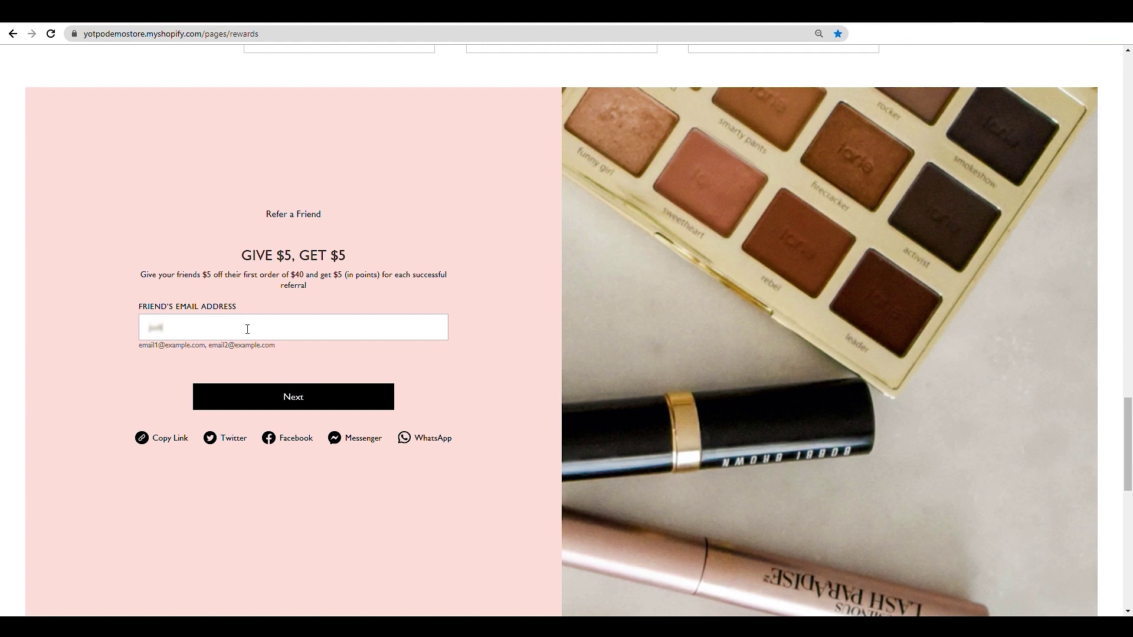
{"action": "key", "text": "Return"}
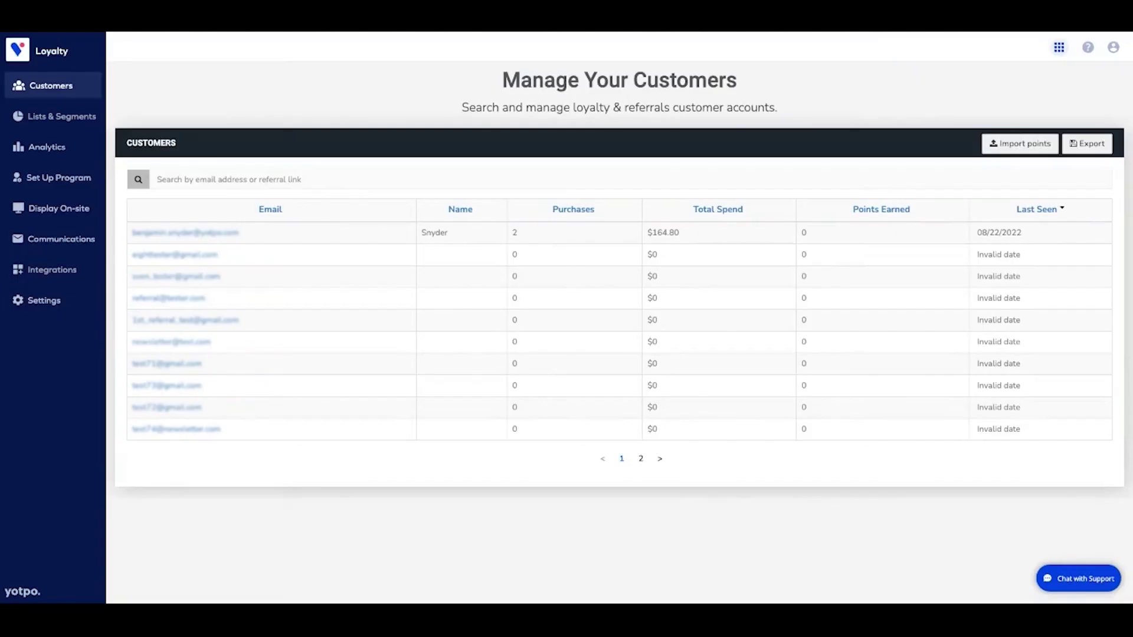
Browse the Referral Program popup's customization panel and close it without saving.
{"action": "left_click", "coordinate": [35, 177]}
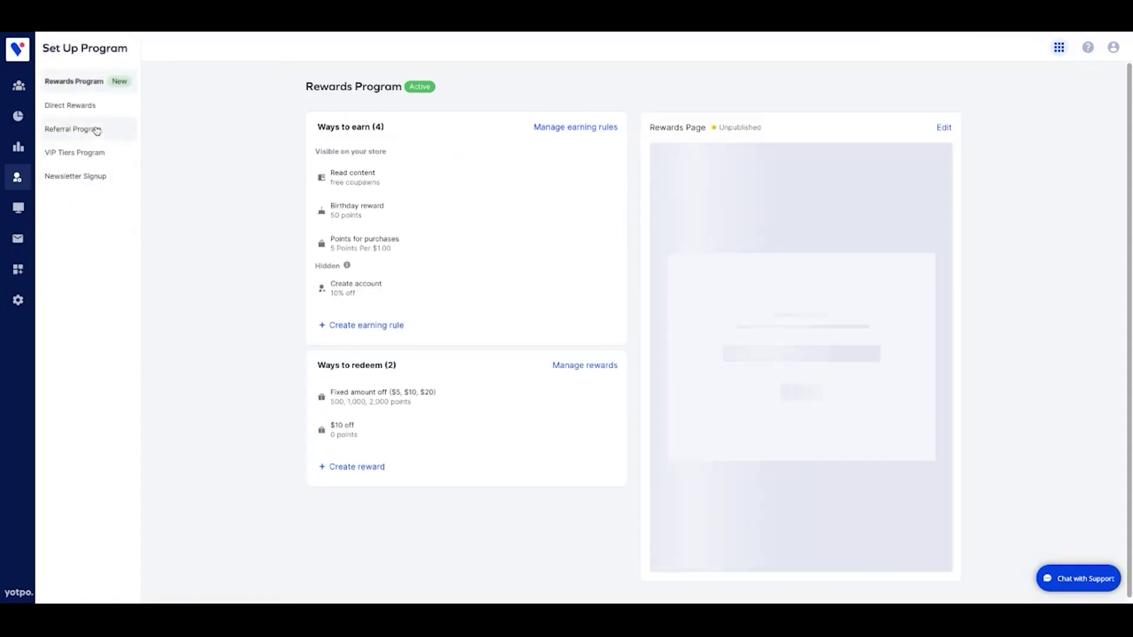
{"action": "left_click", "coordinate": [72, 129]}
{"action": "left_click", "coordinate": [531, 446]}
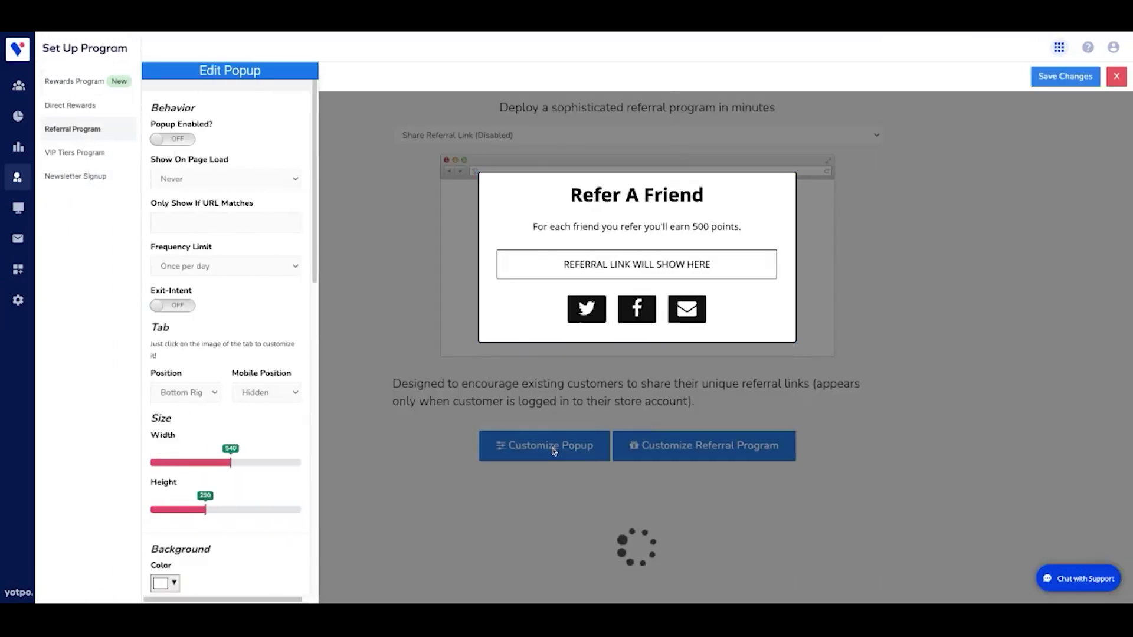
{"action": "scroll", "coordinate": [235, 363], "scroll_direction": "down", "scroll_amount": 9}
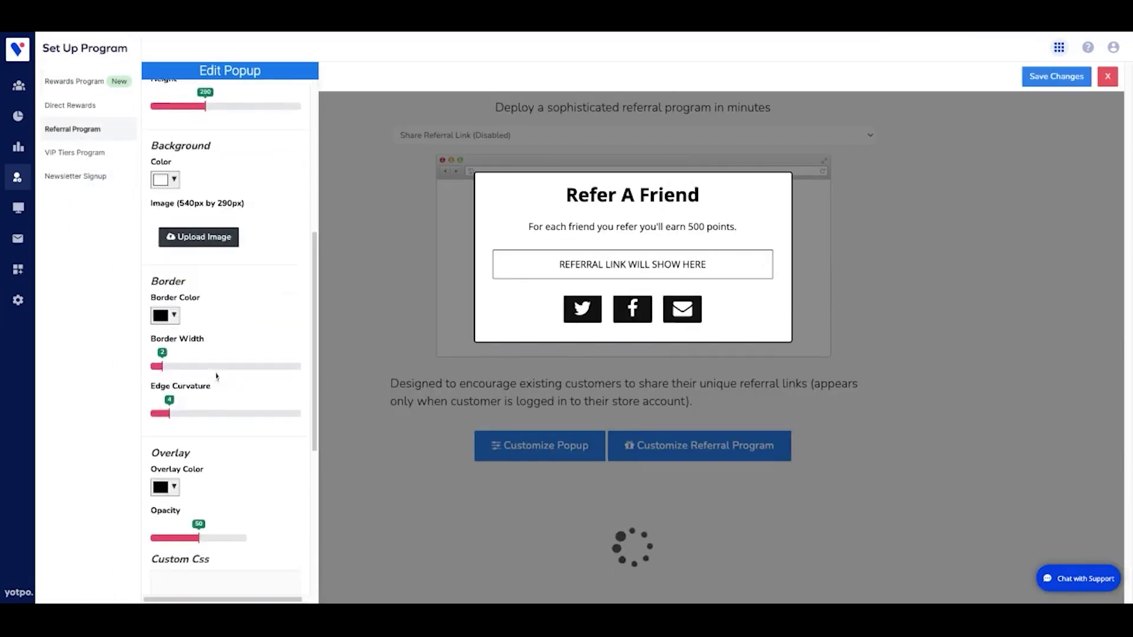
{"action": "scroll", "coordinate": [230, 343], "scroll_direction": "down", "scroll_amount": 4}
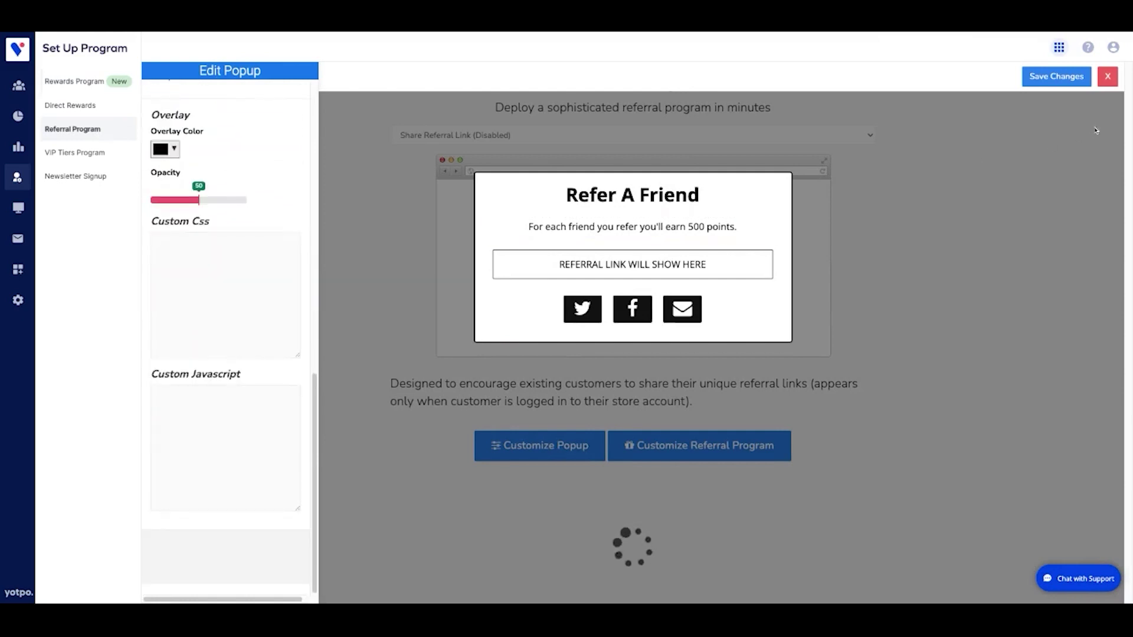
{"action": "left_click", "coordinate": [1107, 77]}
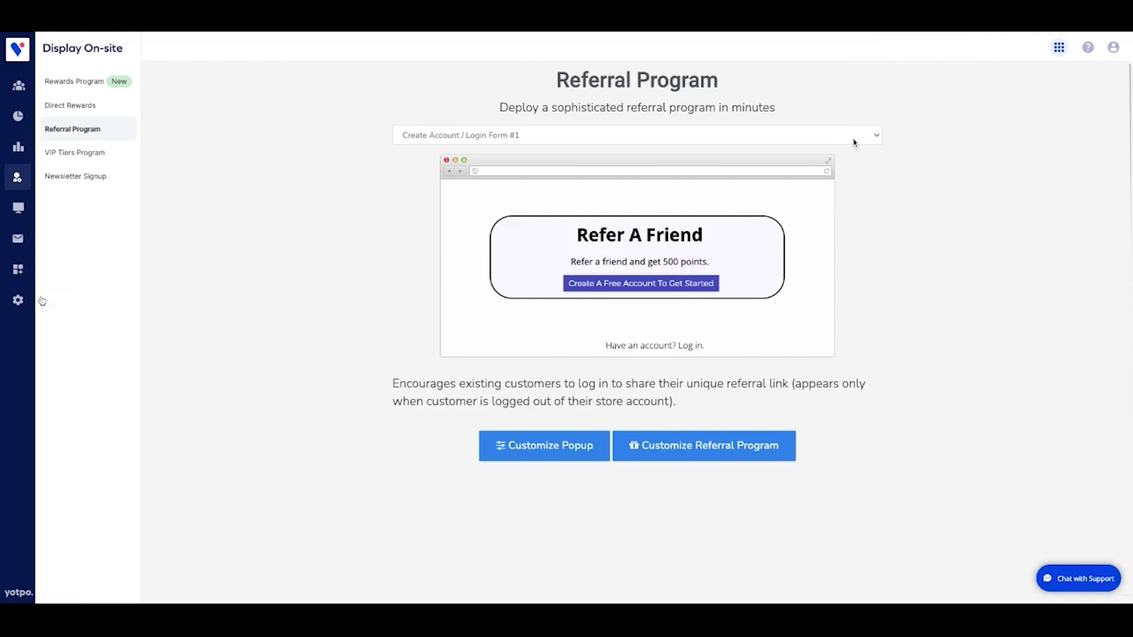
Open Settings > Fraud Prevention and scroll through the referral security checks.
{"action": "left_click", "coordinate": [18, 300]}
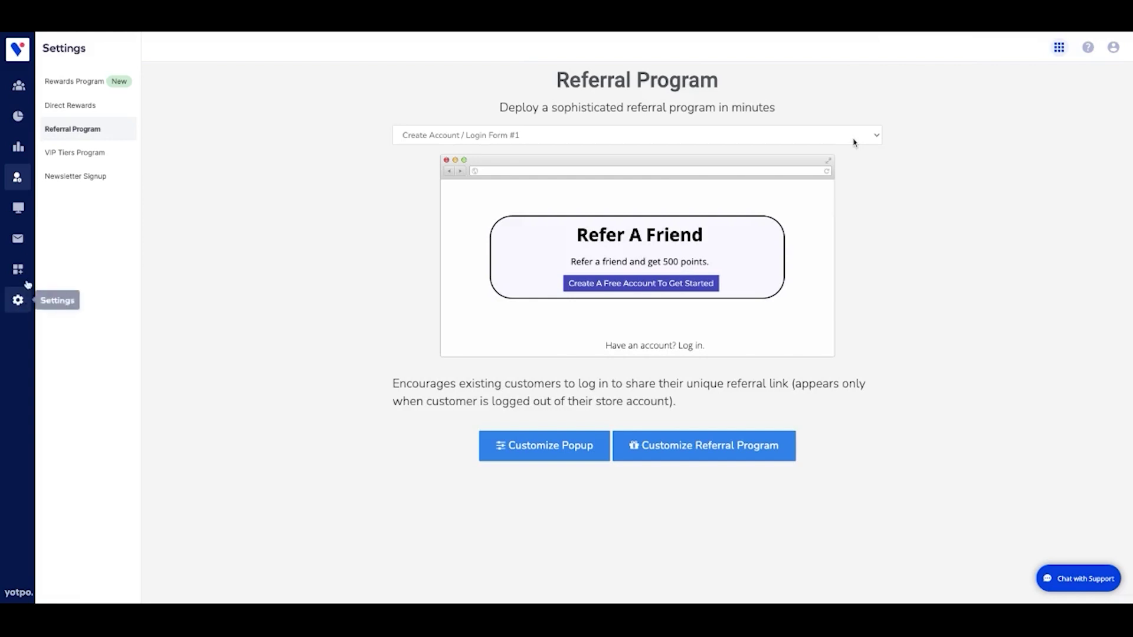
{"action": "left_click", "coordinate": [96, 115]}
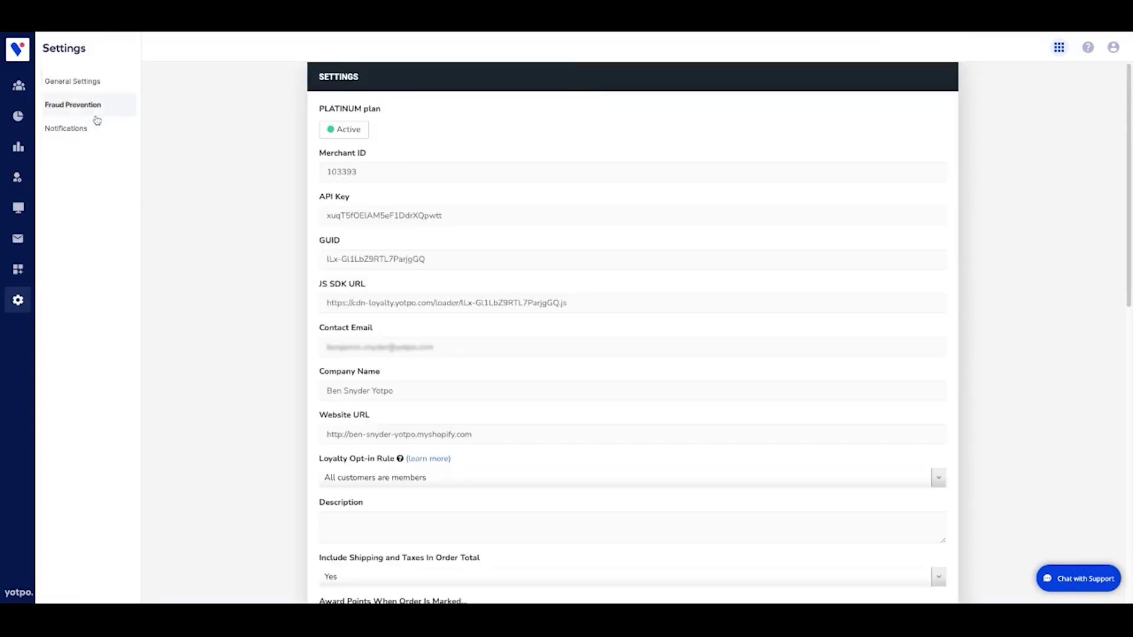
{"action": "scroll", "coordinate": [359, 227], "scroll_direction": "down", "scroll_amount": 1}
{"action": "scroll", "coordinate": [359, 226], "scroll_direction": "down", "scroll_amount": 1}
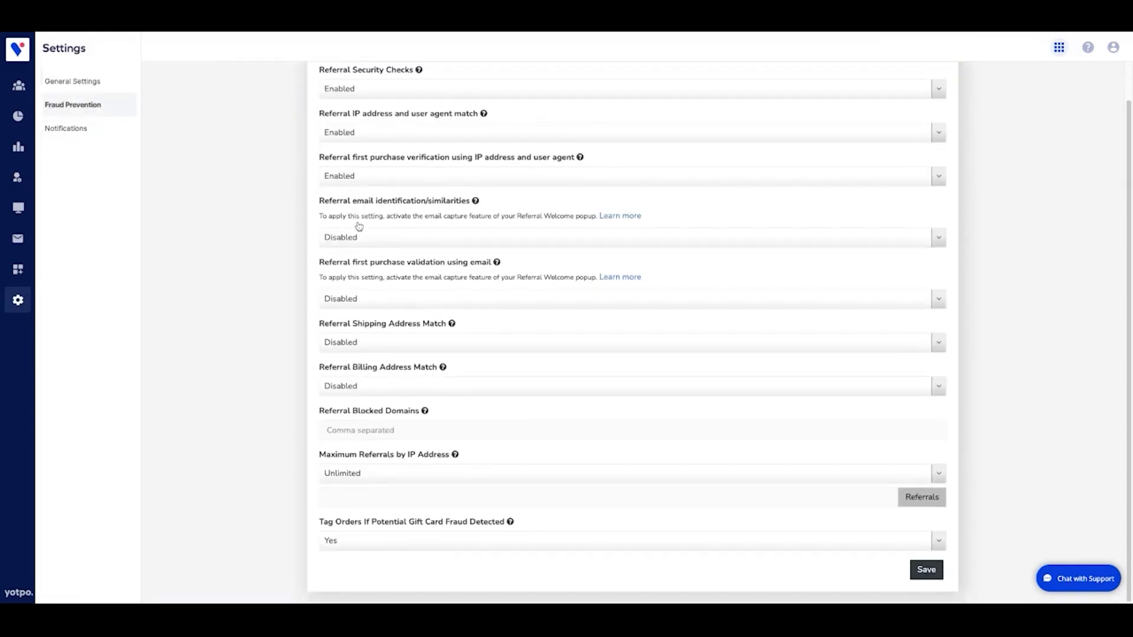
{"action": "scroll", "coordinate": [359, 226], "scroll_direction": "up", "scroll_amount": 2}
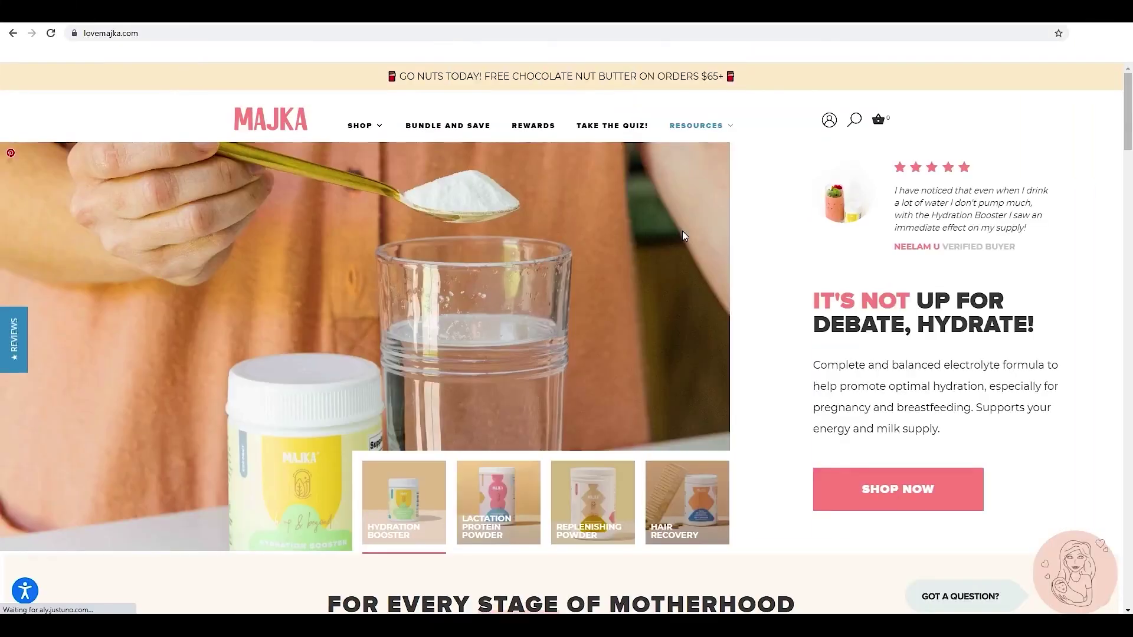
Open the MAJKA store's REWARDS page and scroll past Earn Points to the VIP tier table.
{"action": "left_click", "coordinate": [547, 130]}
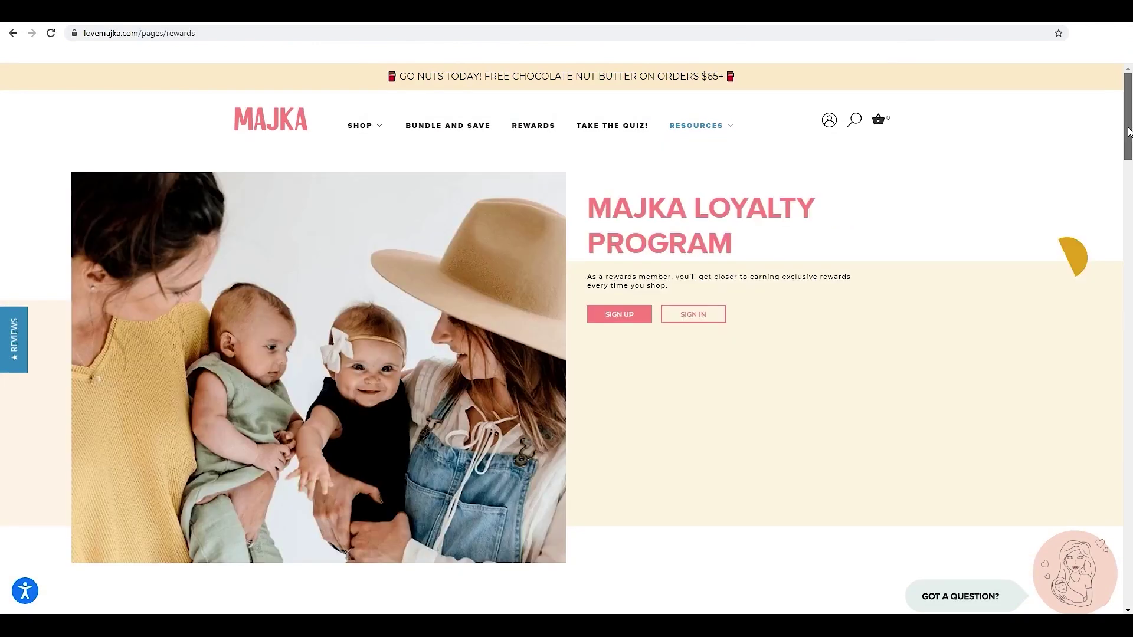
{"action": "left_click_drag", "start_coordinate": [1129, 131], "coordinate": [1128, 142]}
{"action": "left_click_drag", "start_coordinate": [1128, 180], "coordinate": [1128, 236]}
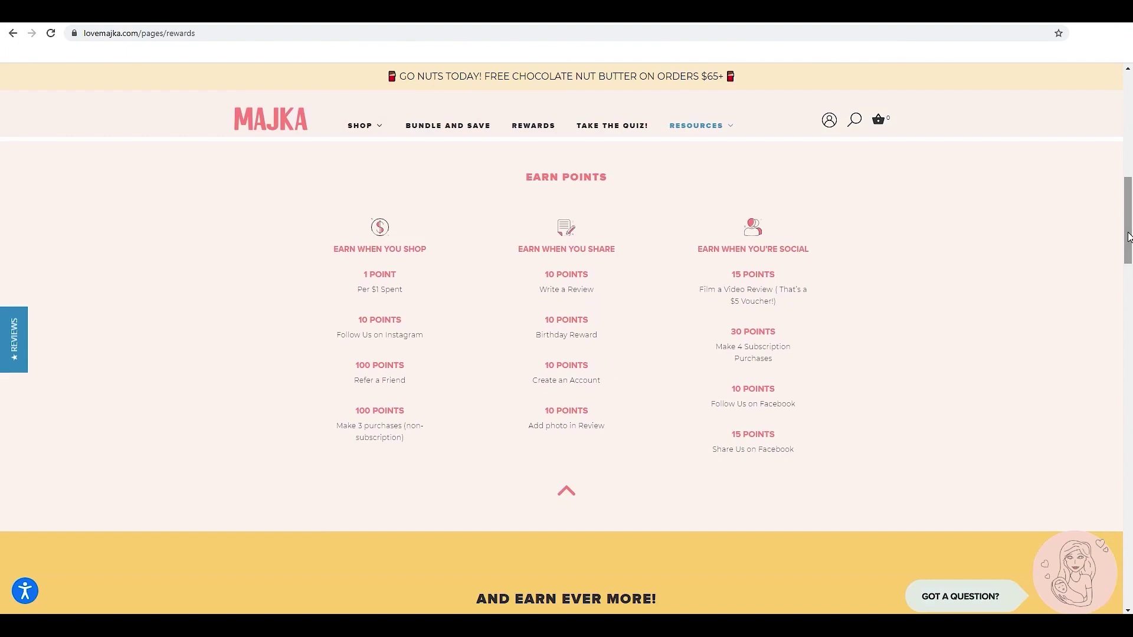
{"action": "left_click_drag", "start_coordinate": [1127, 236], "coordinate": [1124, 297]}
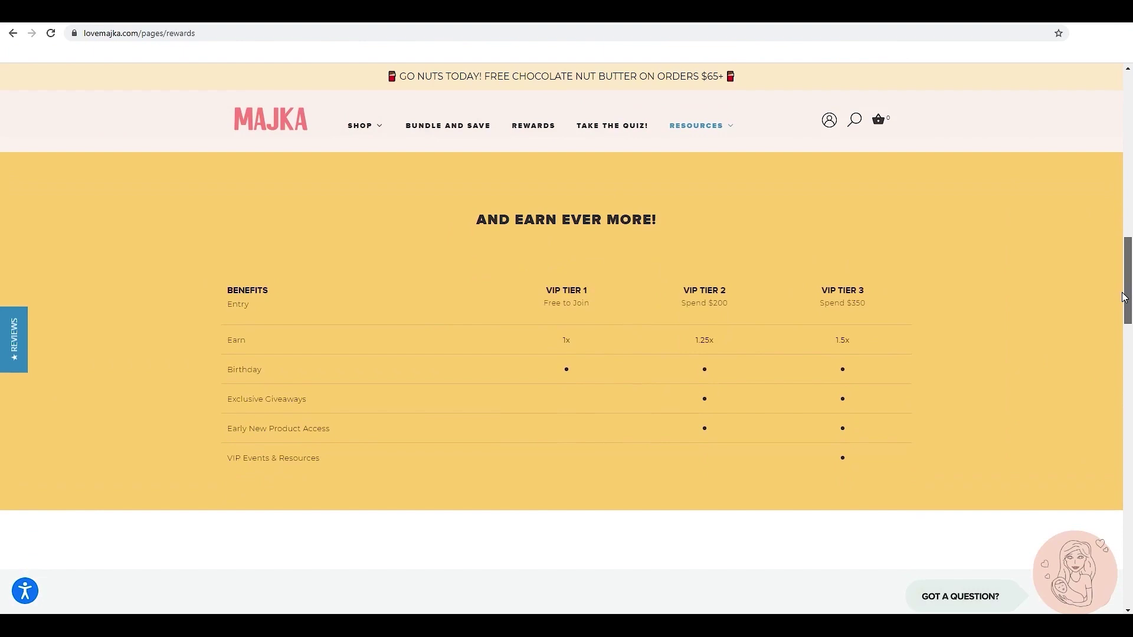
{"action": "left_click_drag", "start_coordinate": [1125, 287], "coordinate": [1129, 387]}
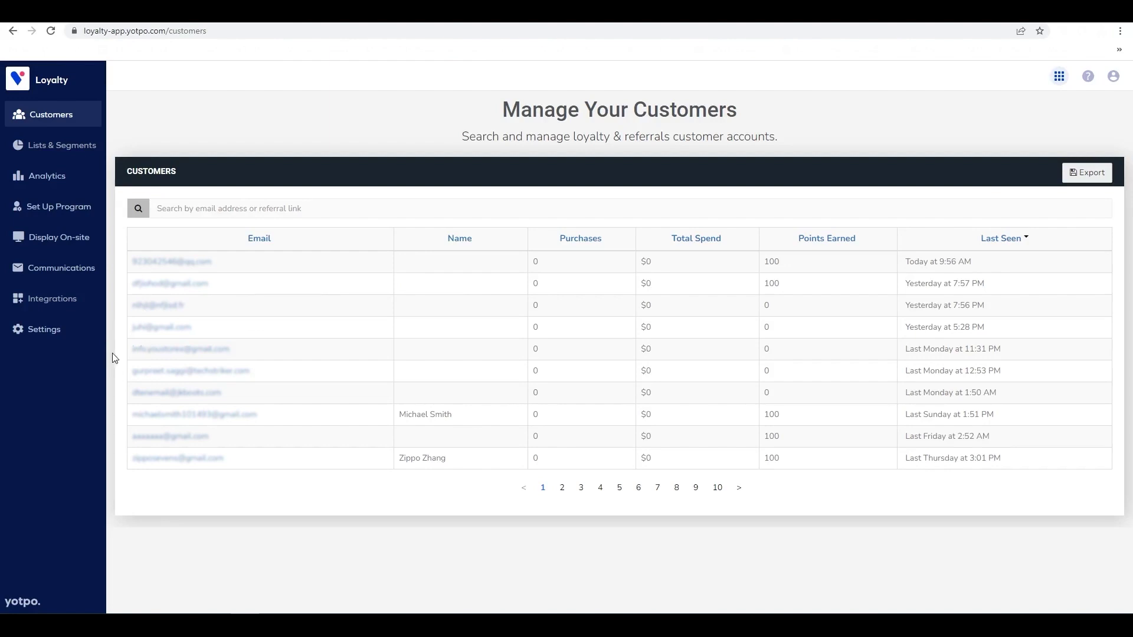
Open the Rewards Sticky Bar editor and review its placement and general font settings.
{"action": "left_click", "coordinate": [71, 243]}
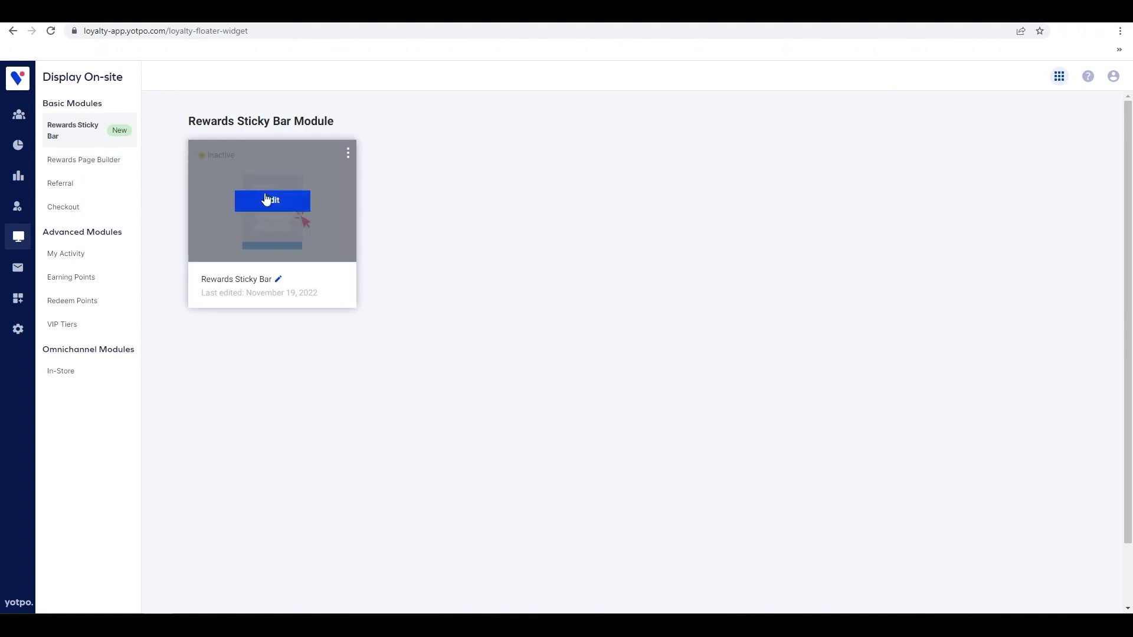
{"action": "left_click", "coordinate": [267, 198]}
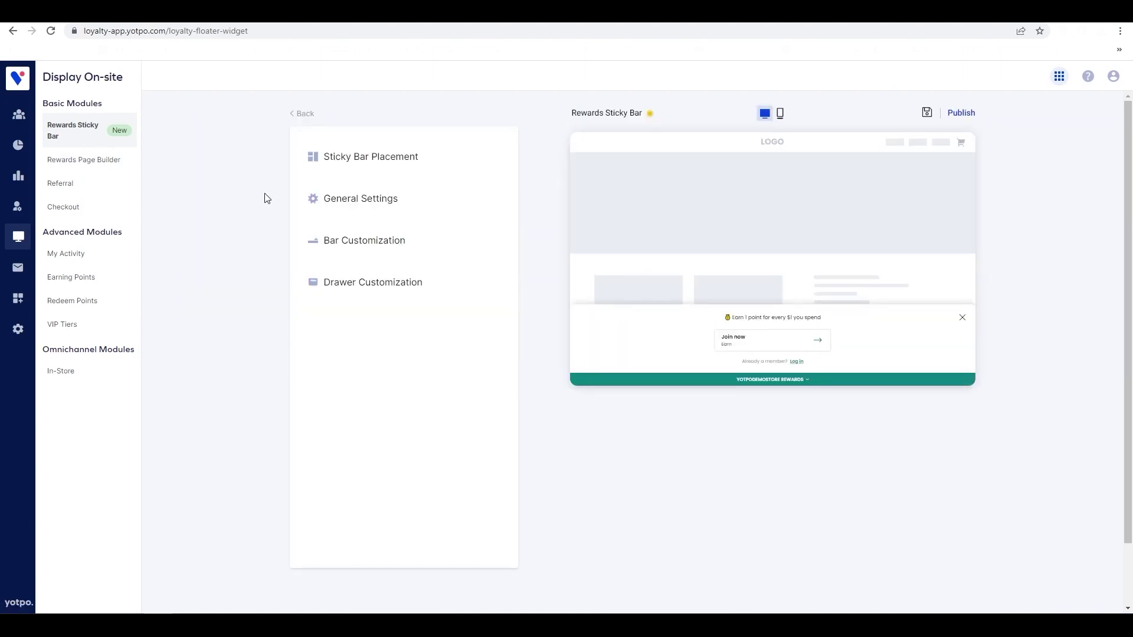
{"action": "left_click", "coordinate": [418, 175]}
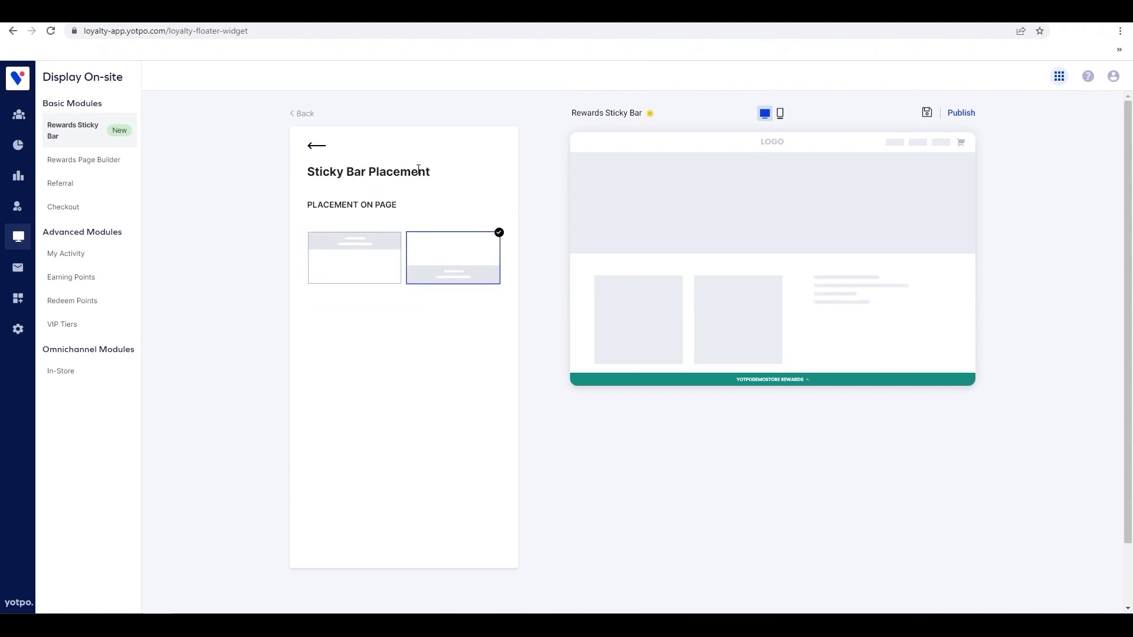
{"action": "left_click", "coordinate": [317, 148]}
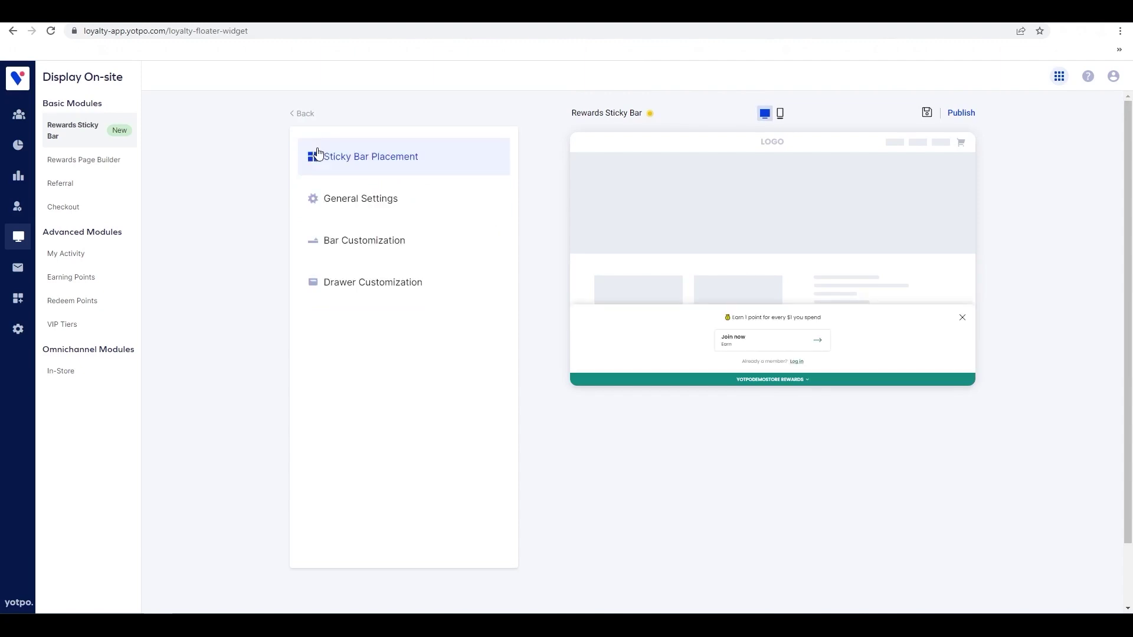
{"action": "left_click", "coordinate": [439, 199]}
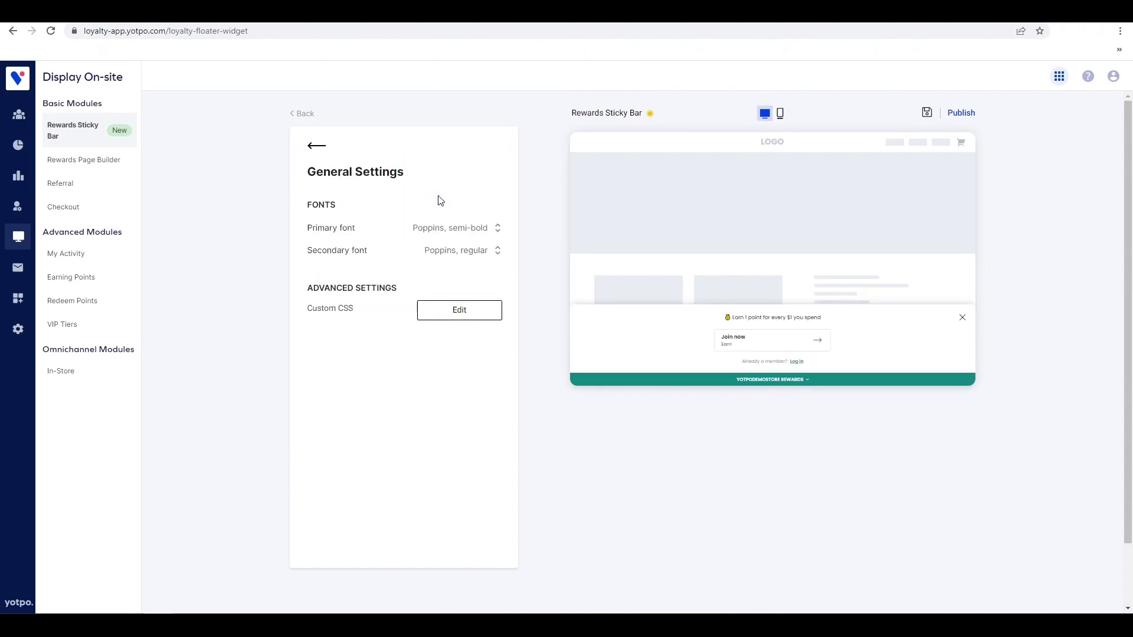
{"action": "left_click", "coordinate": [316, 146]}
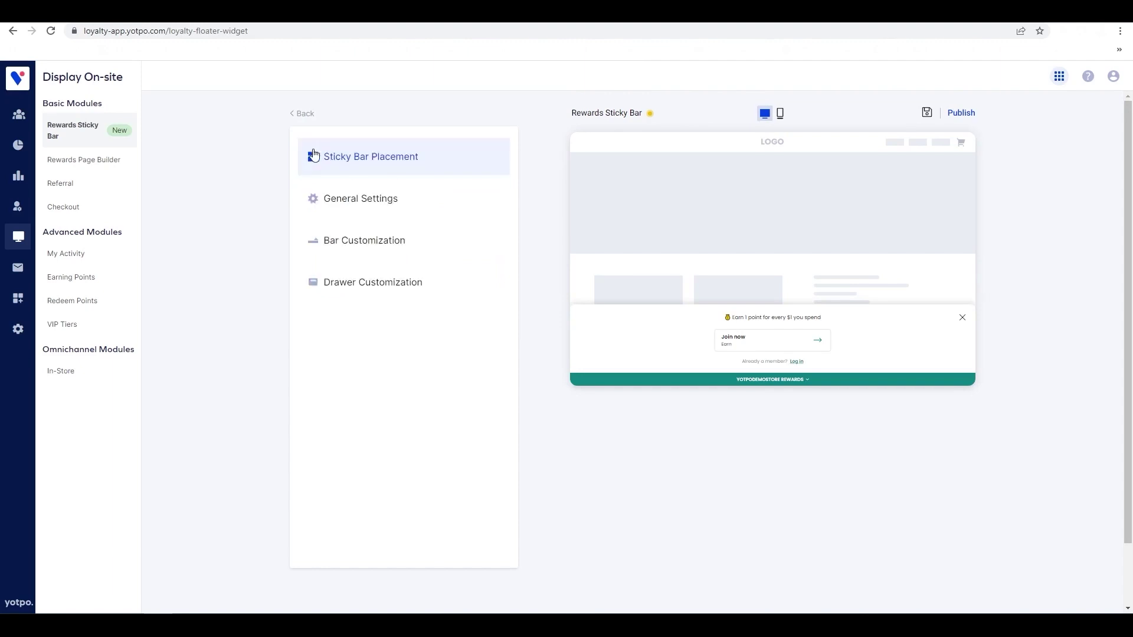
Review the sticky bar's bar and drawer customization options.
{"action": "left_click", "coordinate": [433, 231]}
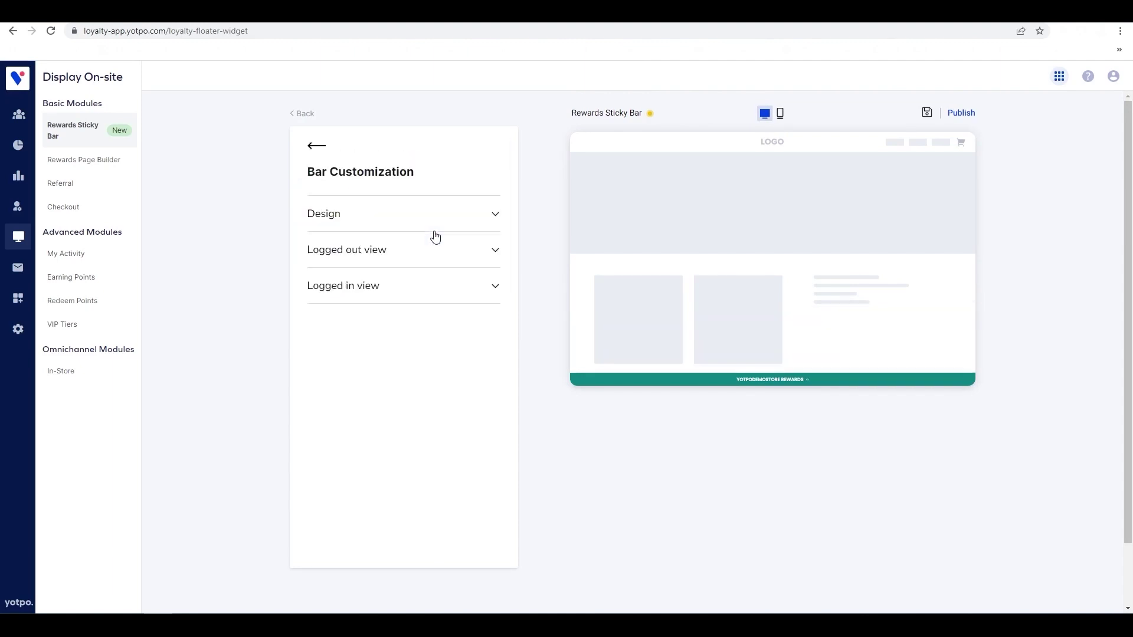
{"action": "left_click", "coordinate": [316, 147]}
{"action": "left_click", "coordinate": [464, 283]}
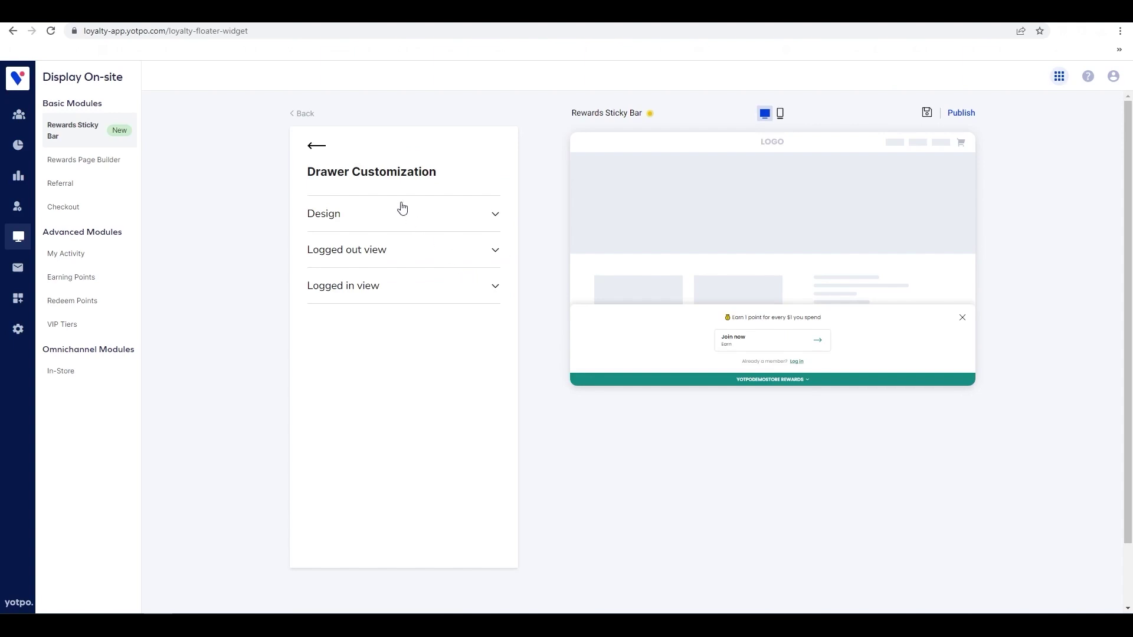
{"action": "left_click", "coordinate": [315, 145]}
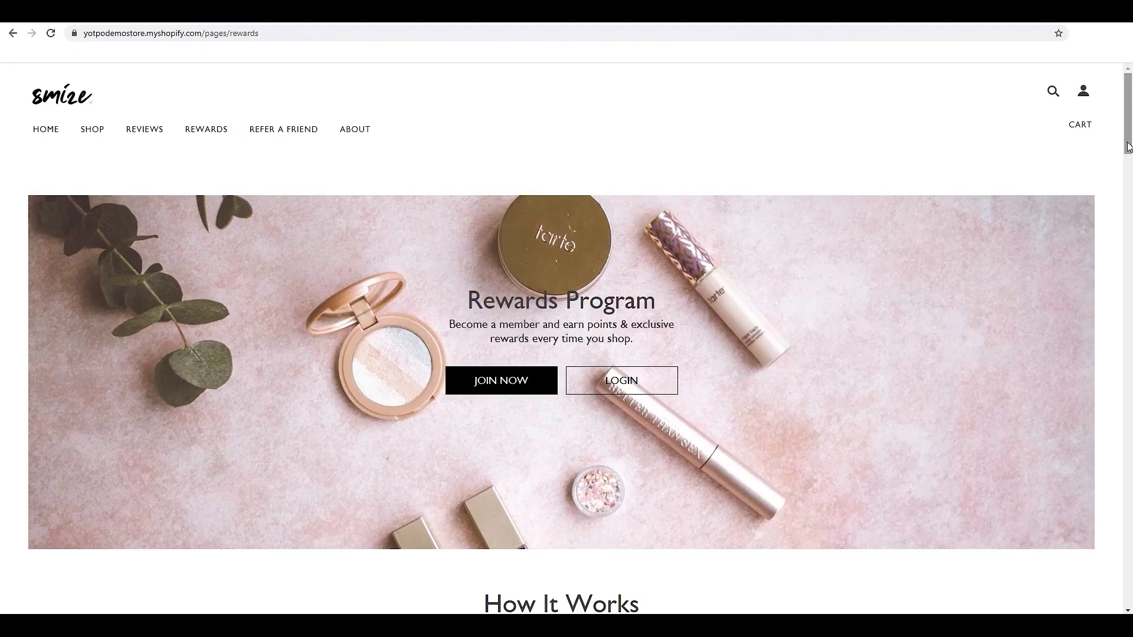
Scroll the demo store's rewards page past Ways to earn points toward the $5/$10/$25 redemption tiers.
{"action": "left_click_drag", "start_coordinate": [1128, 146], "coordinate": [1120, 258]}
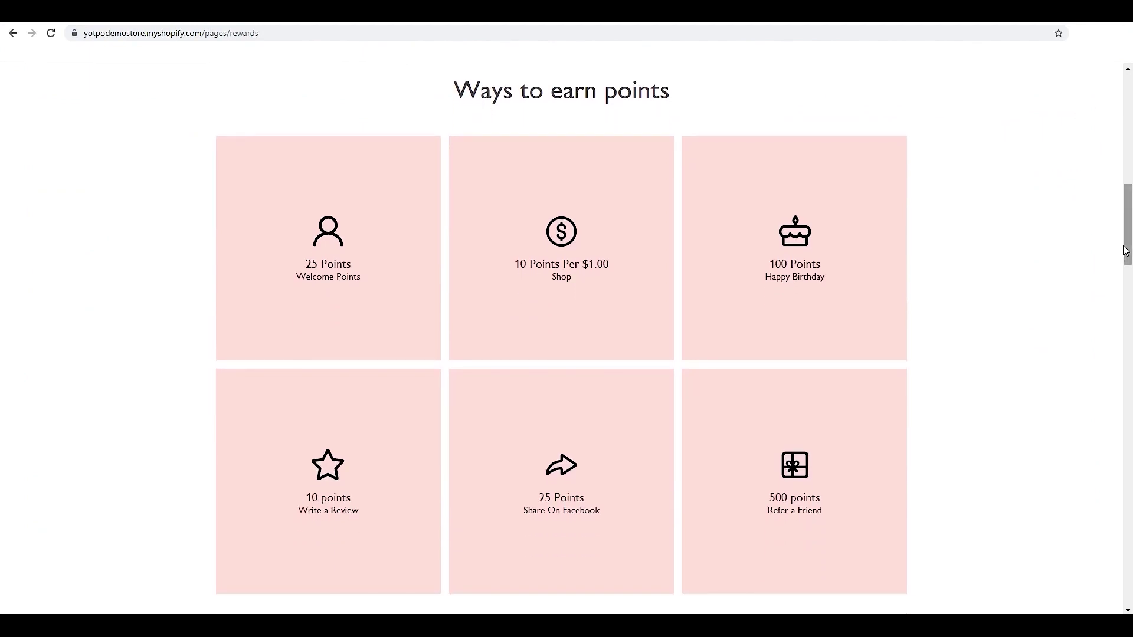
{"action": "left_click_drag", "start_coordinate": [1128, 249], "coordinate": [1103, 481]}
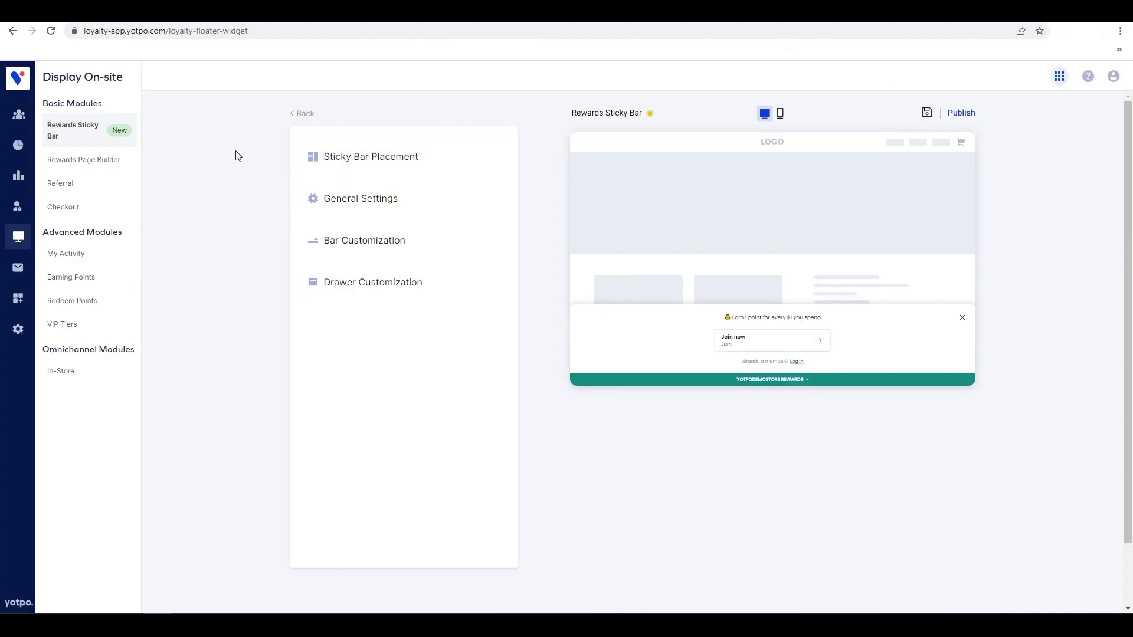
Start a new rewards page in the Rewards Page Builder and switch to its Page Settings.
{"action": "left_click", "coordinate": [114, 165]}
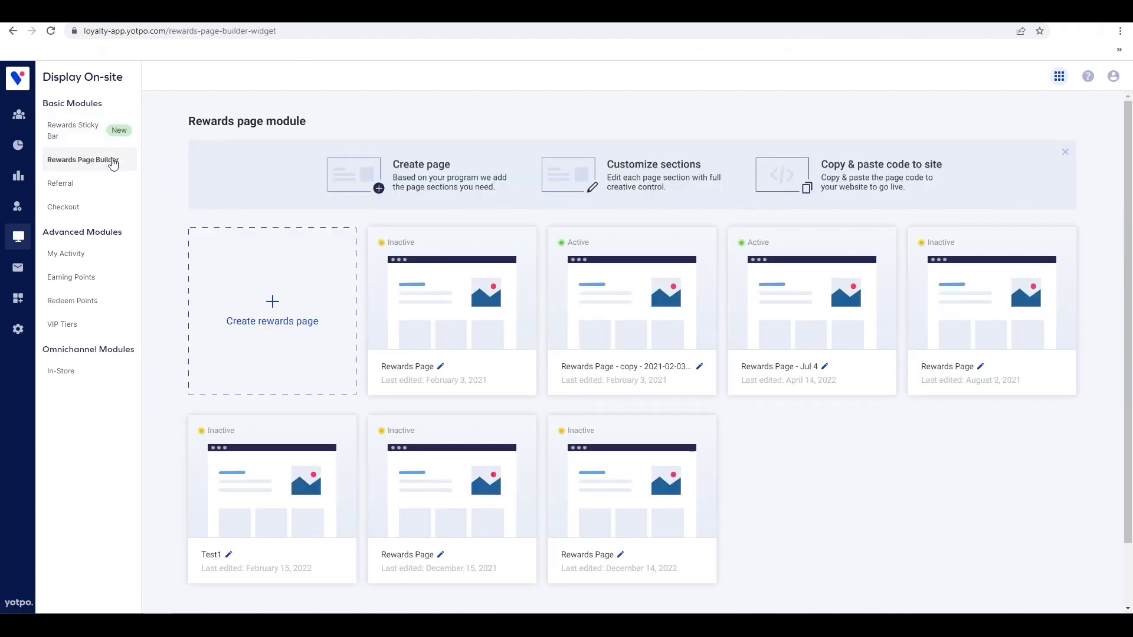
{"action": "left_click", "coordinate": [280, 323]}
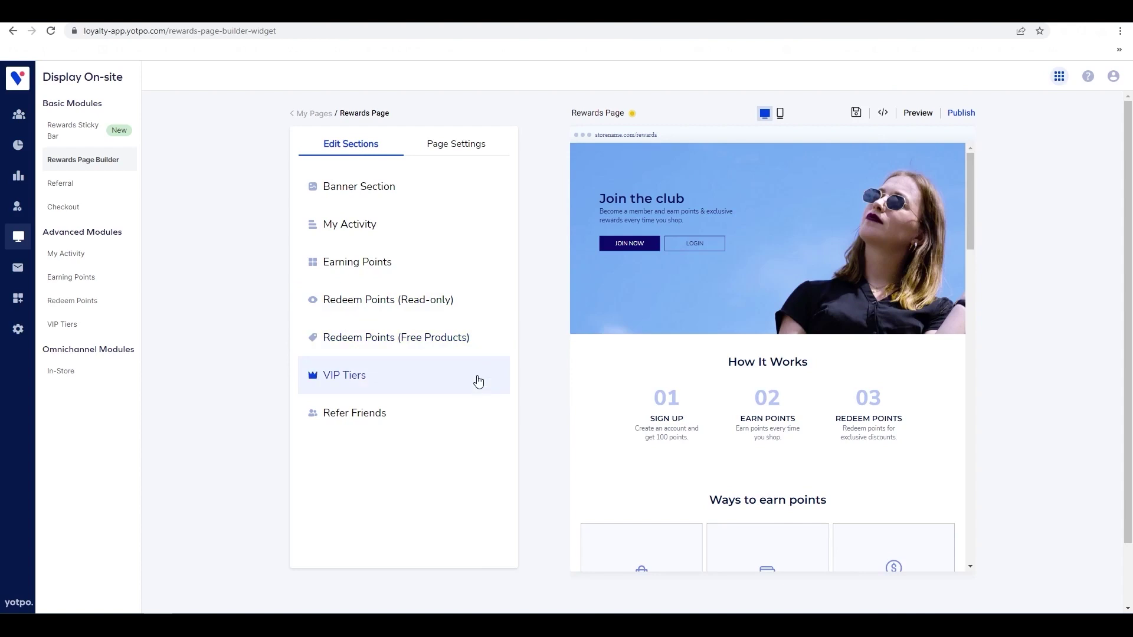
{"action": "left_click", "coordinate": [473, 147]}
Expand and collapse the Layout, Fonts and Section headers settings to review them.
{"action": "left_click", "coordinate": [494, 217]}
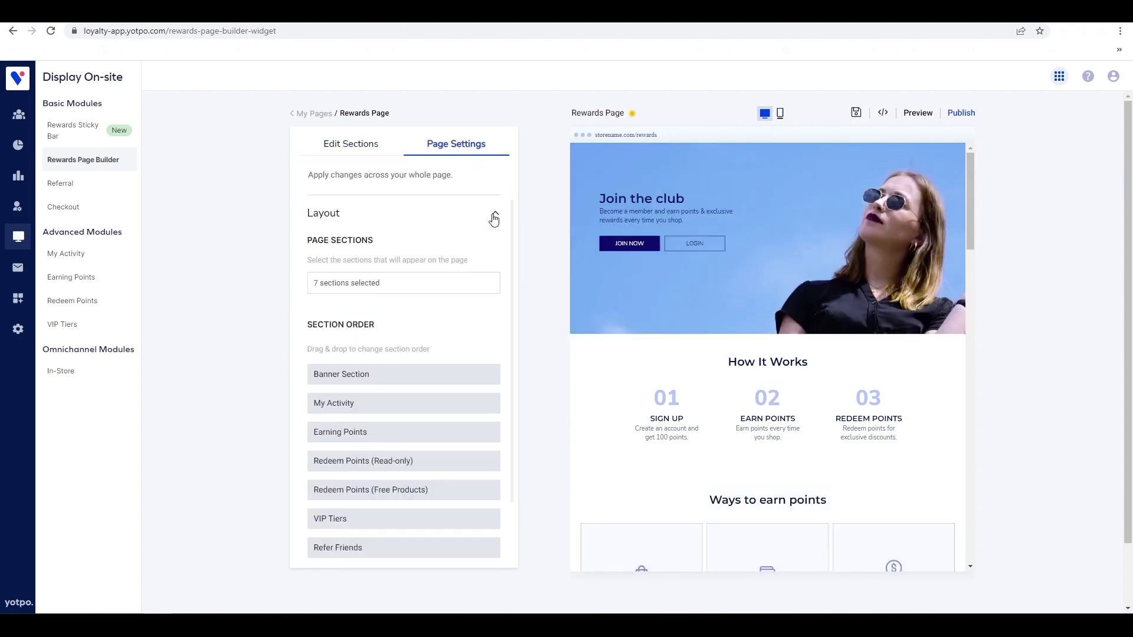
{"action": "left_click", "coordinate": [495, 218]}
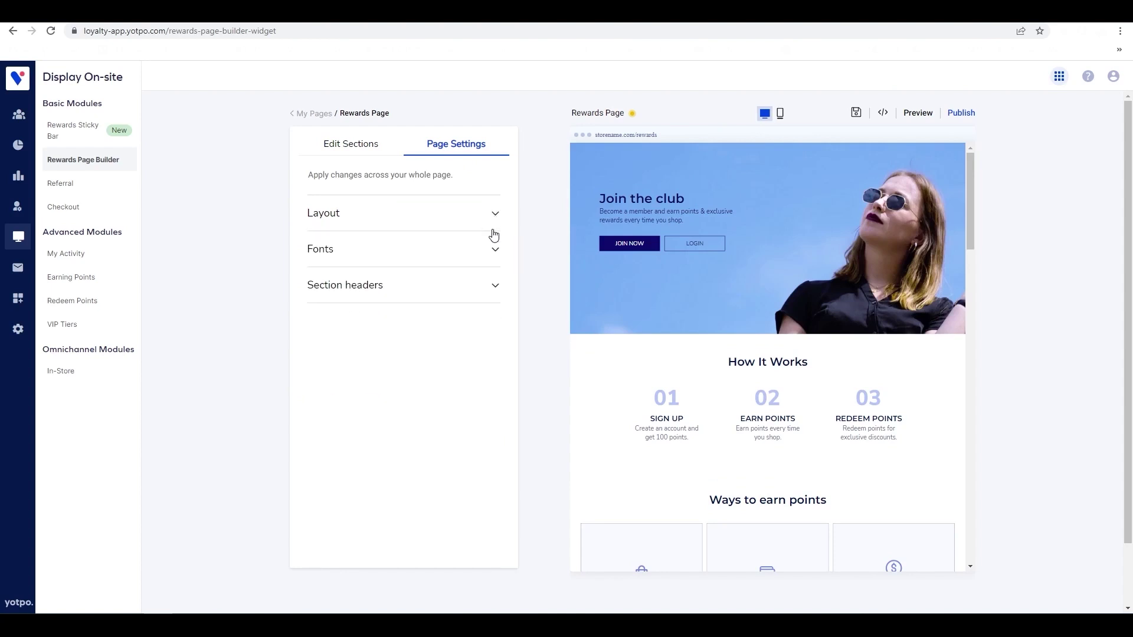
{"action": "left_click", "coordinate": [494, 251]}
{"action": "left_click", "coordinate": [494, 251]}
{"action": "left_click", "coordinate": [494, 288]}
{"action": "left_click", "coordinate": [494, 288]}
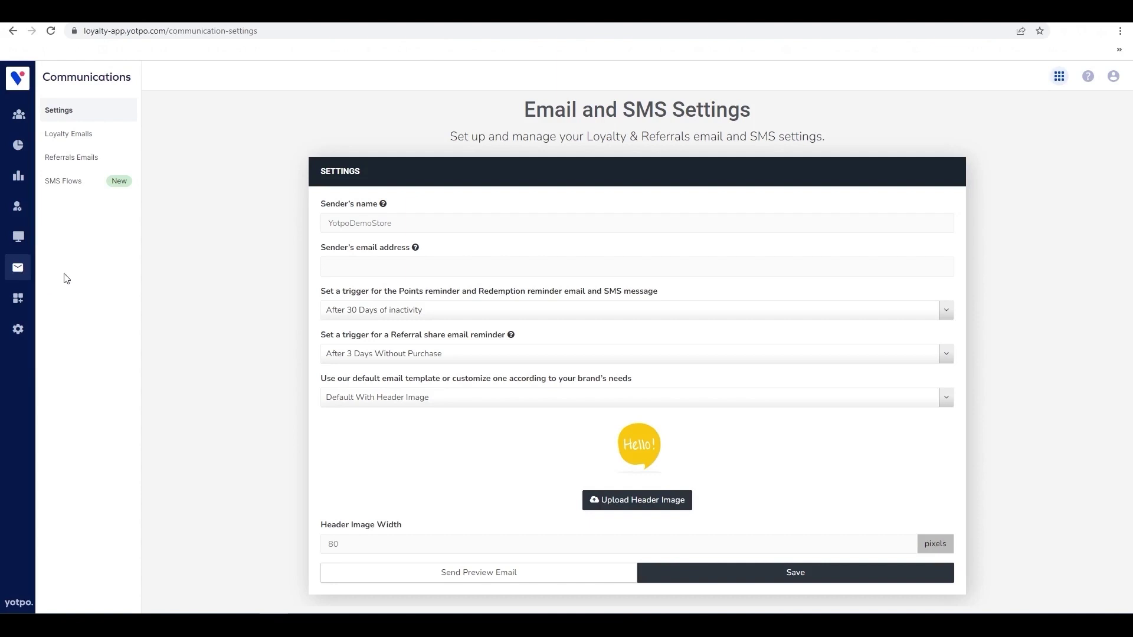
Review the Loyalty Emails list and the Points Reminder template, then go to Integrations.
{"action": "left_click", "coordinate": [117, 140]}
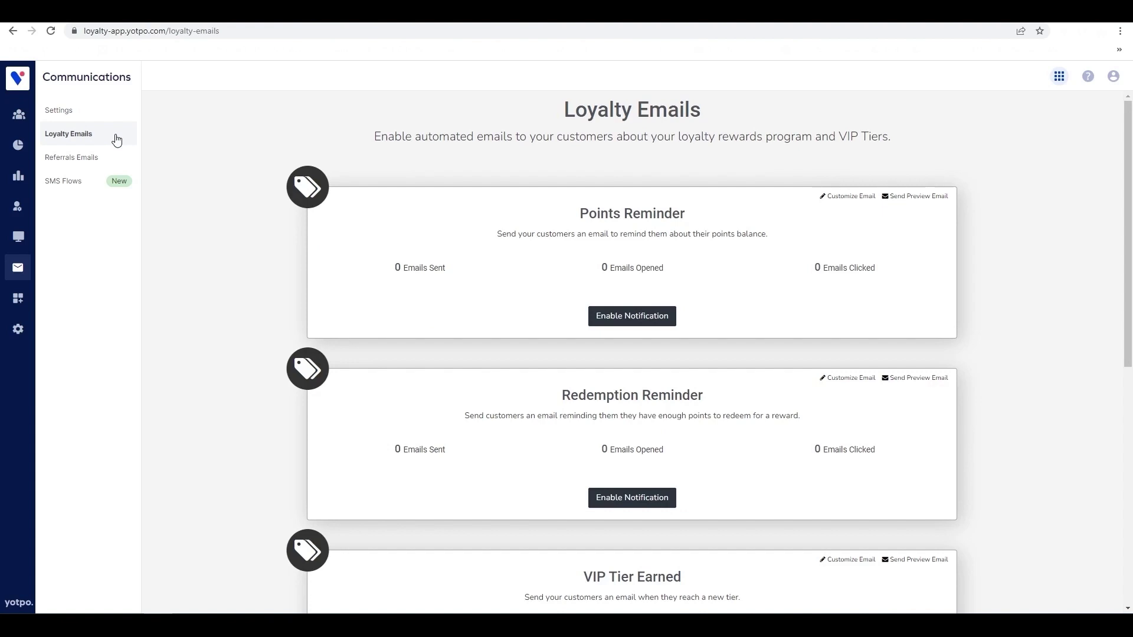
{"action": "scroll", "coordinate": [1128, 236], "scroll_direction": "down", "scroll_amount": 6}
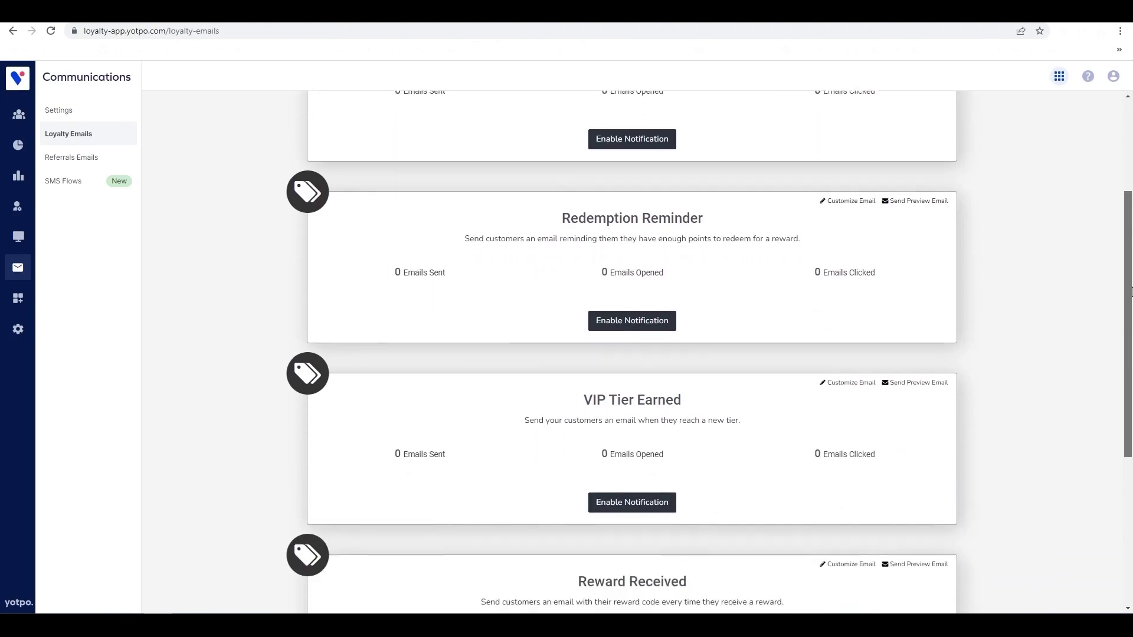
{"action": "scroll", "coordinate": [992, 203], "scroll_direction": "up", "scroll_amount": 8}
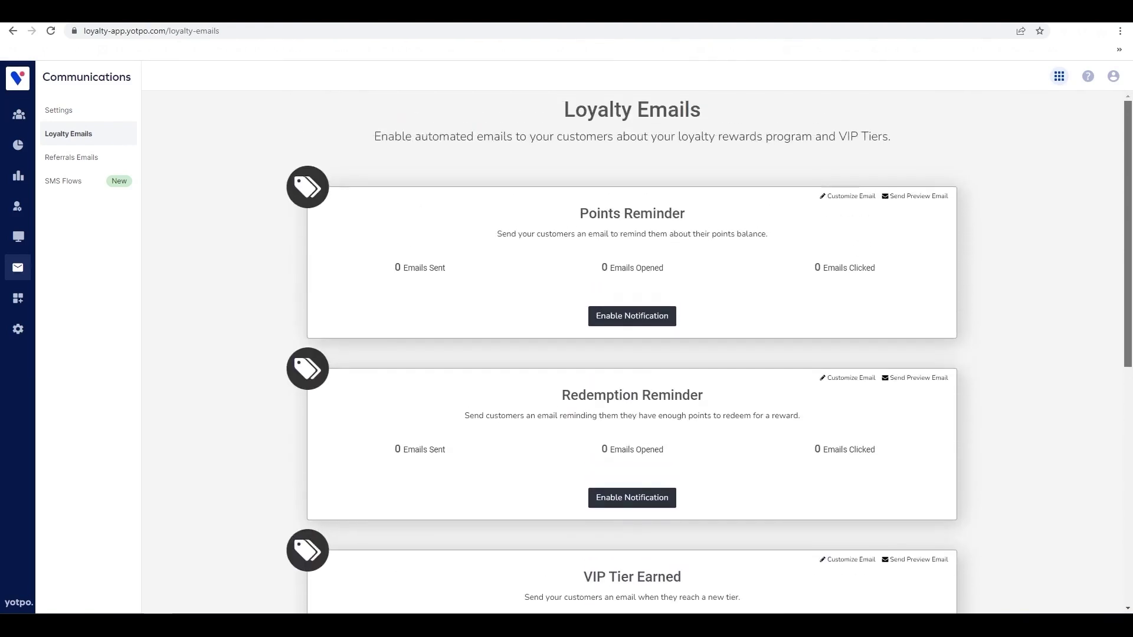
{"action": "left_click", "coordinate": [859, 196]}
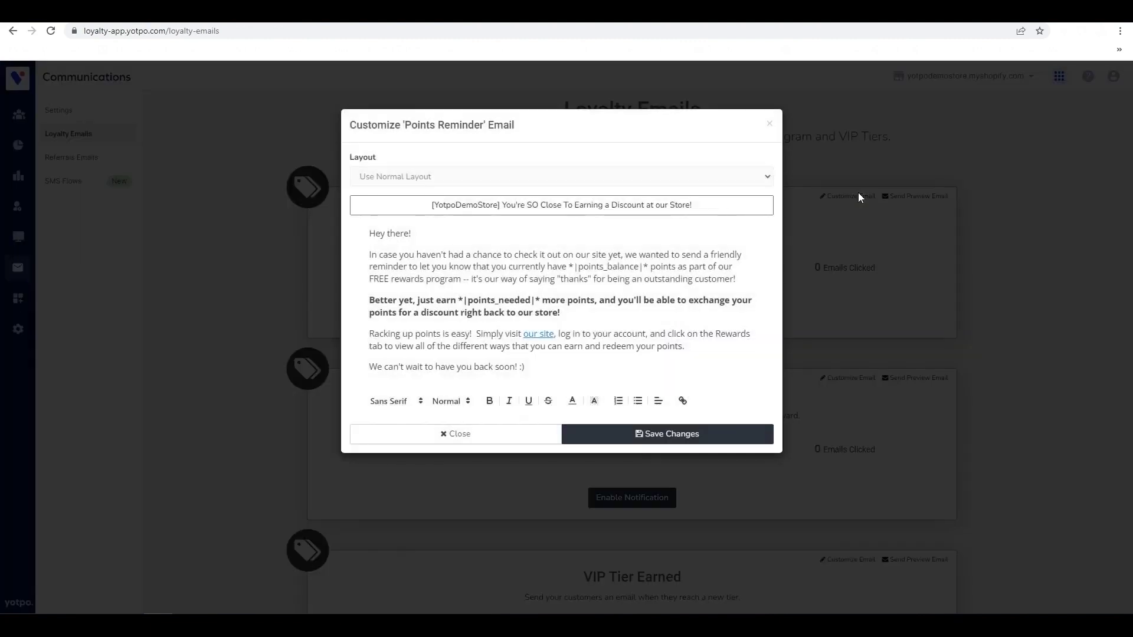
{"action": "left_click", "coordinate": [770, 122]}
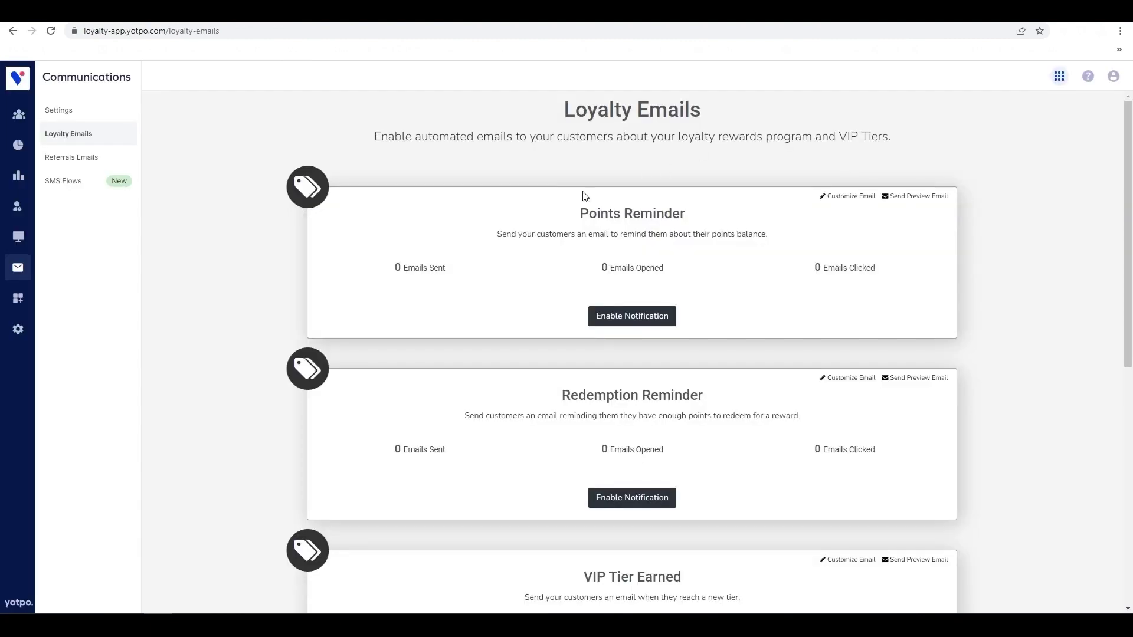
{"action": "left_click", "coordinate": [19, 306]}
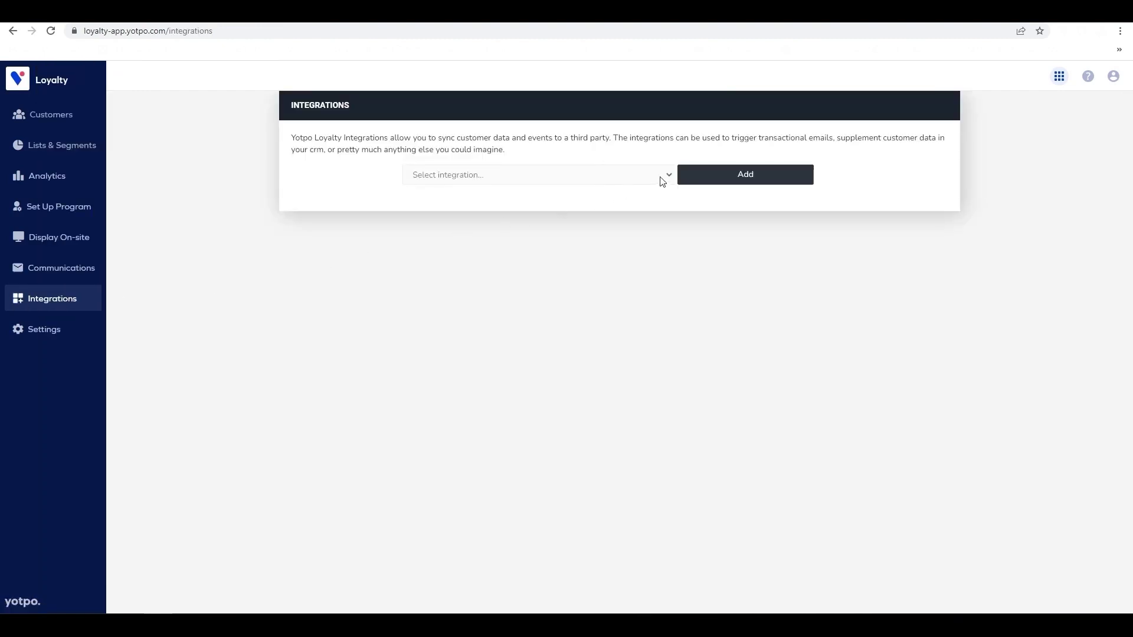
{"action": "left_click", "coordinate": [665, 177]}
Open the first customer's profile from Customers and scroll down to its account action buttons.
{"action": "left_click", "coordinate": [86, 119]}
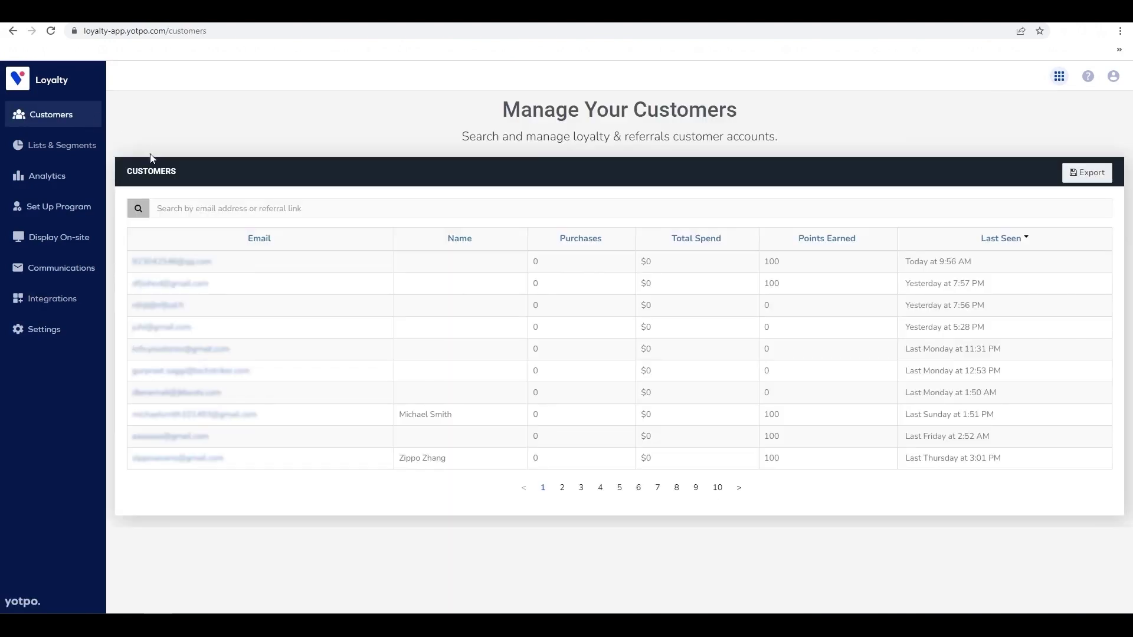
{"action": "left_click", "coordinate": [209, 269]}
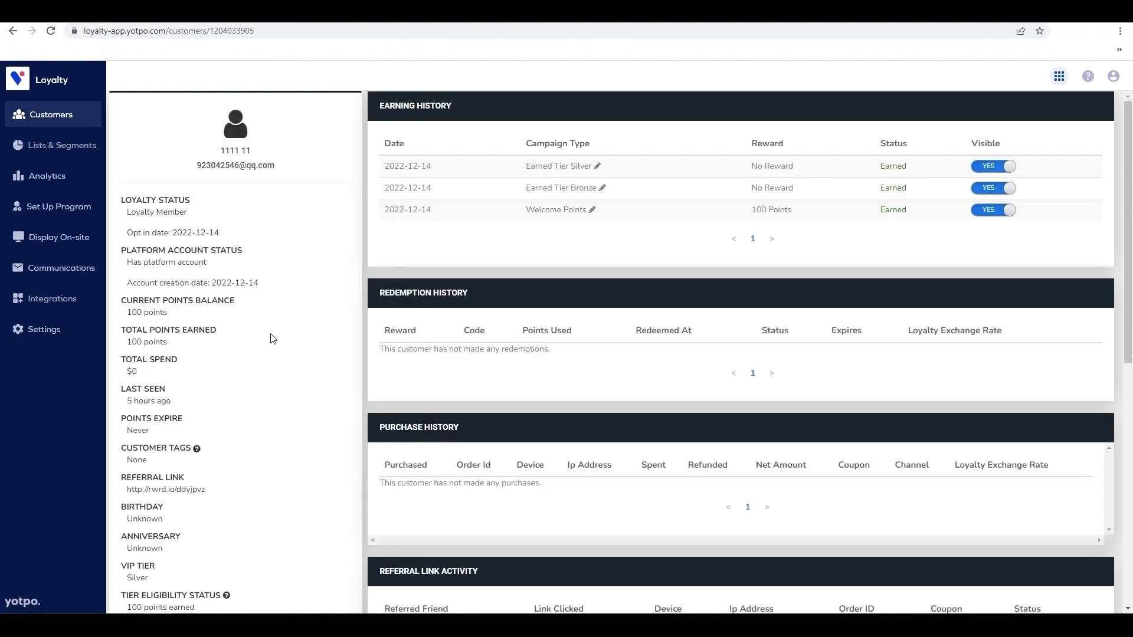
{"action": "scroll", "coordinate": [273, 338], "scroll_direction": "down", "scroll_amount": 4}
{"action": "scroll", "coordinate": [274, 338], "scroll_direction": "down", "scroll_amount": 1}
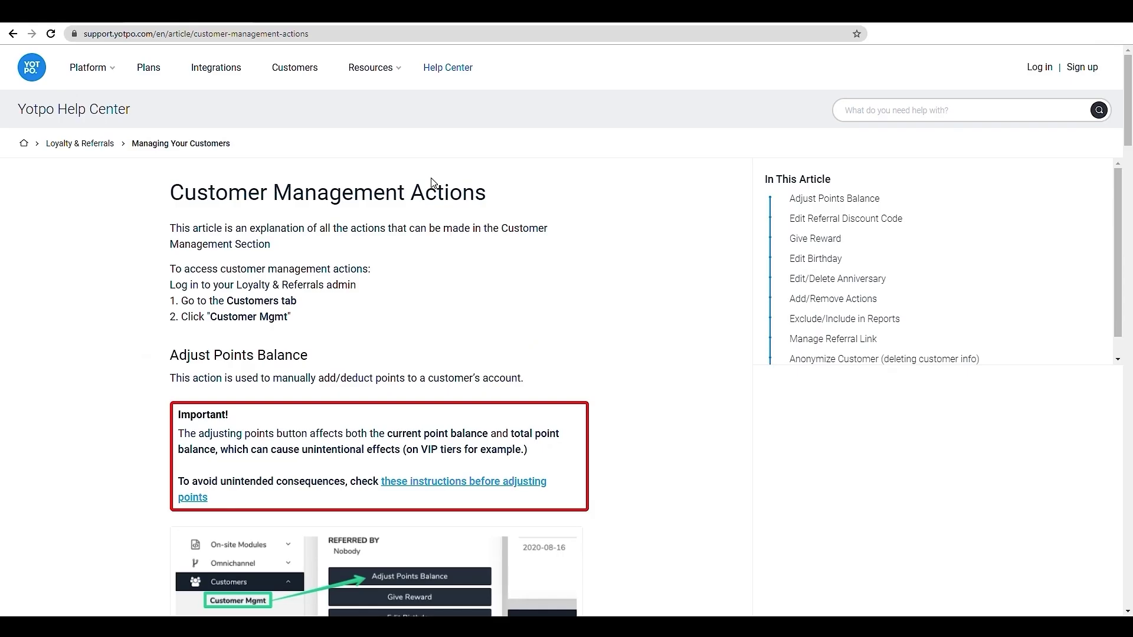
Read the Customer Management Actions article, then open Analytics in the Loyalty admin.
{"action": "scroll", "coordinate": [502, 427], "scroll_direction": "down", "scroll_amount": 5}
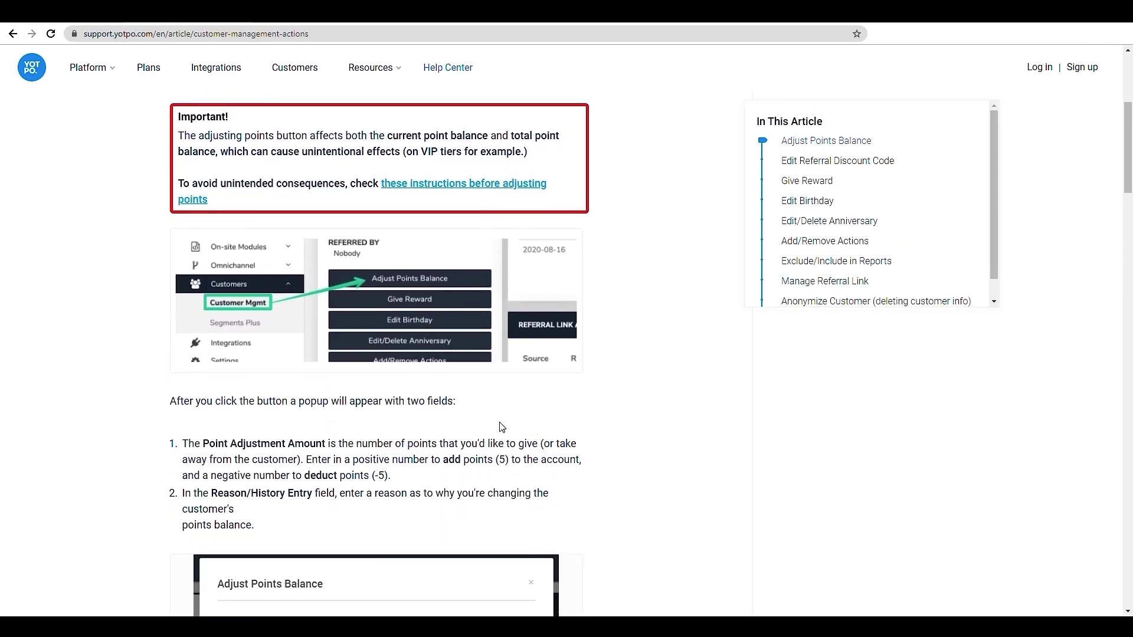
{"action": "scroll", "coordinate": [503, 427], "scroll_direction": "down", "scroll_amount": 7}
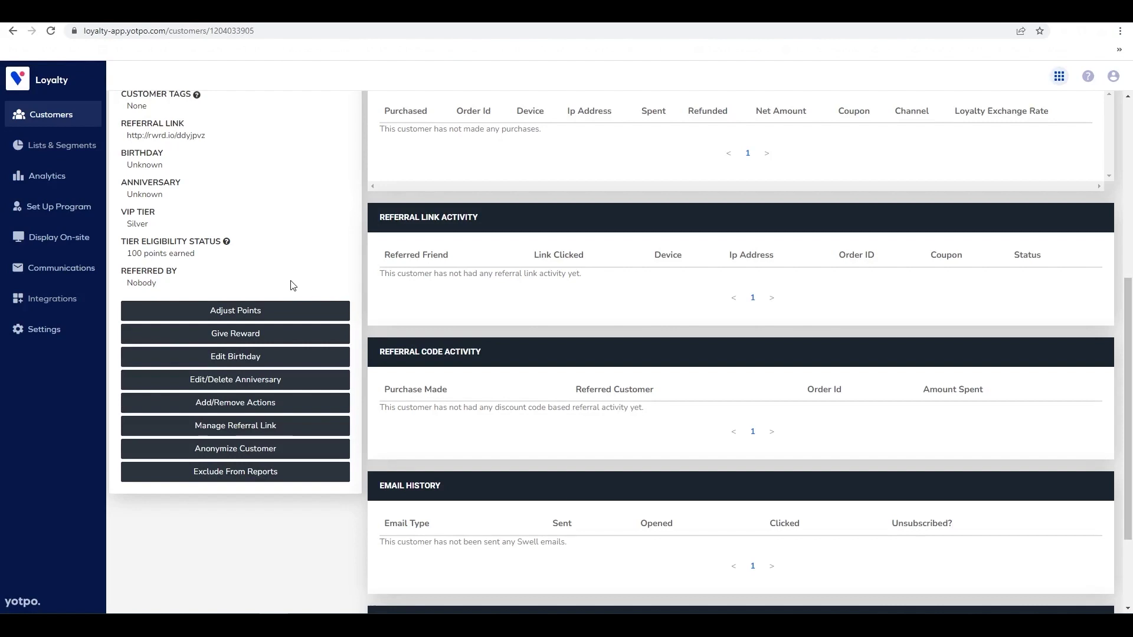
{"action": "left_click", "coordinate": [85, 185]}
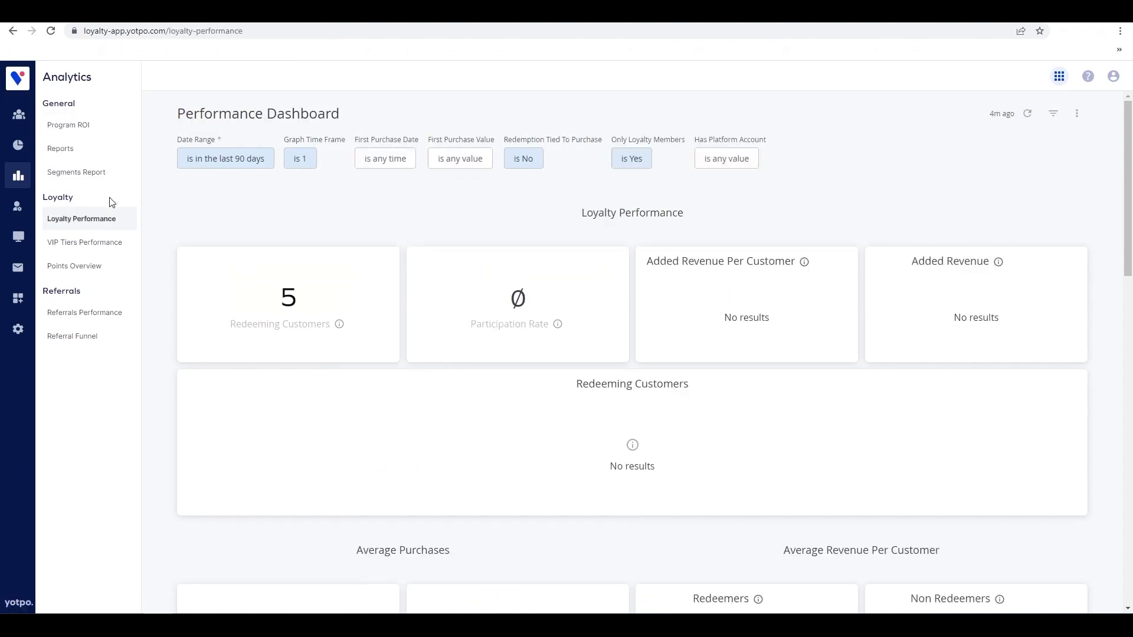
Review the program export reports, then open the Loyalty & Referral Integrations help articles.
{"action": "left_click", "coordinate": [112, 155]}
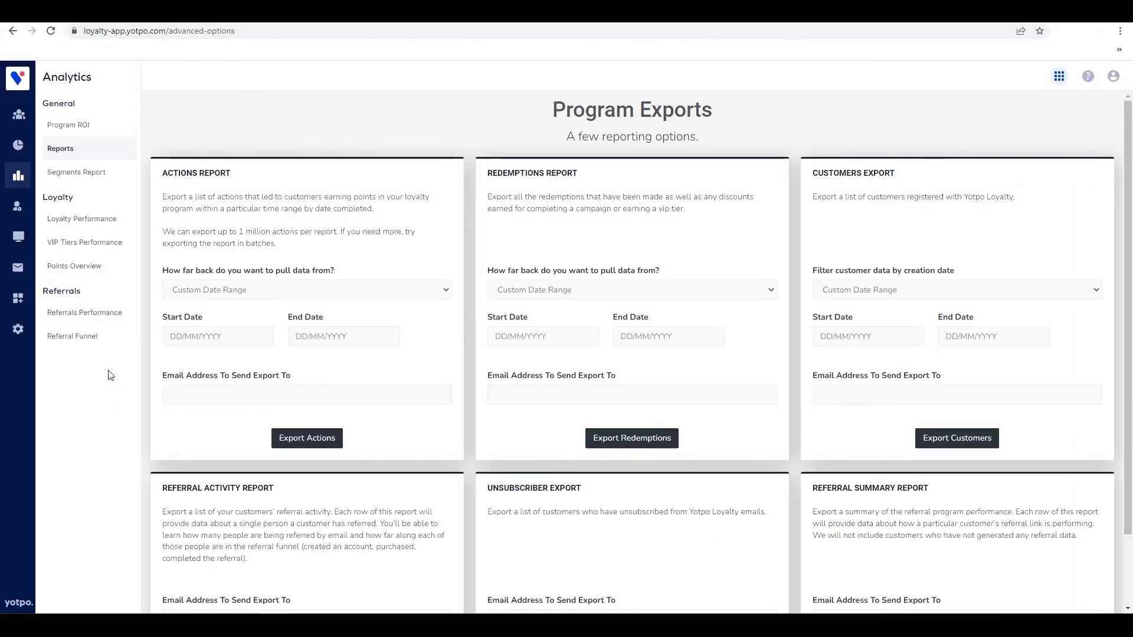
{"action": "left_click", "coordinate": [19, 298]}
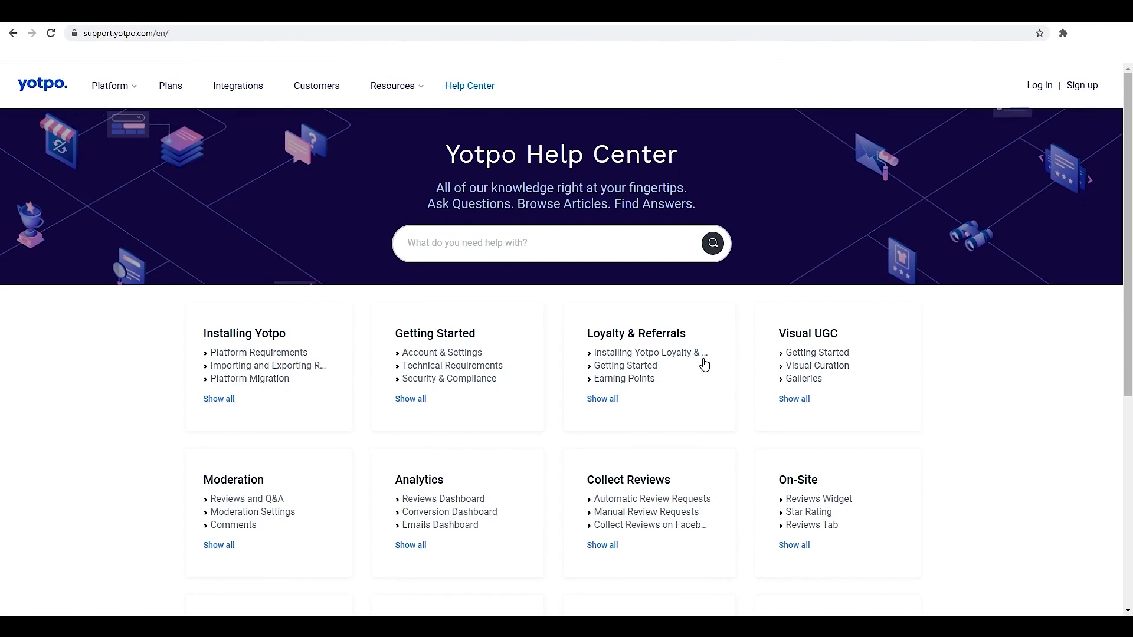
{"action": "left_click", "coordinate": [683, 337]}
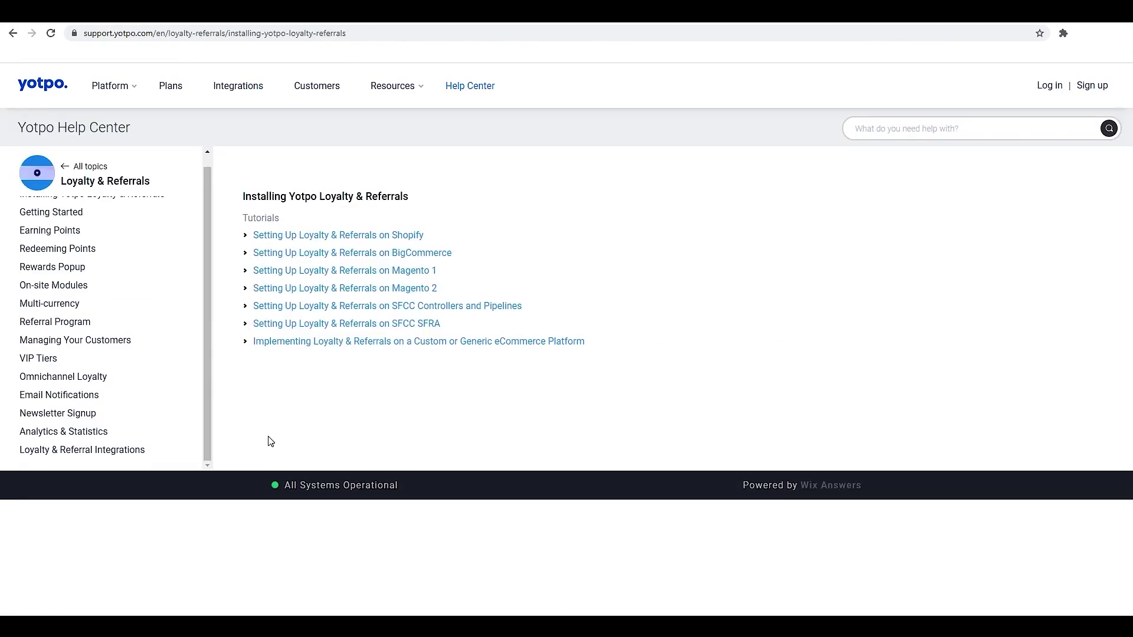
{"action": "left_click", "coordinate": [165, 456]}
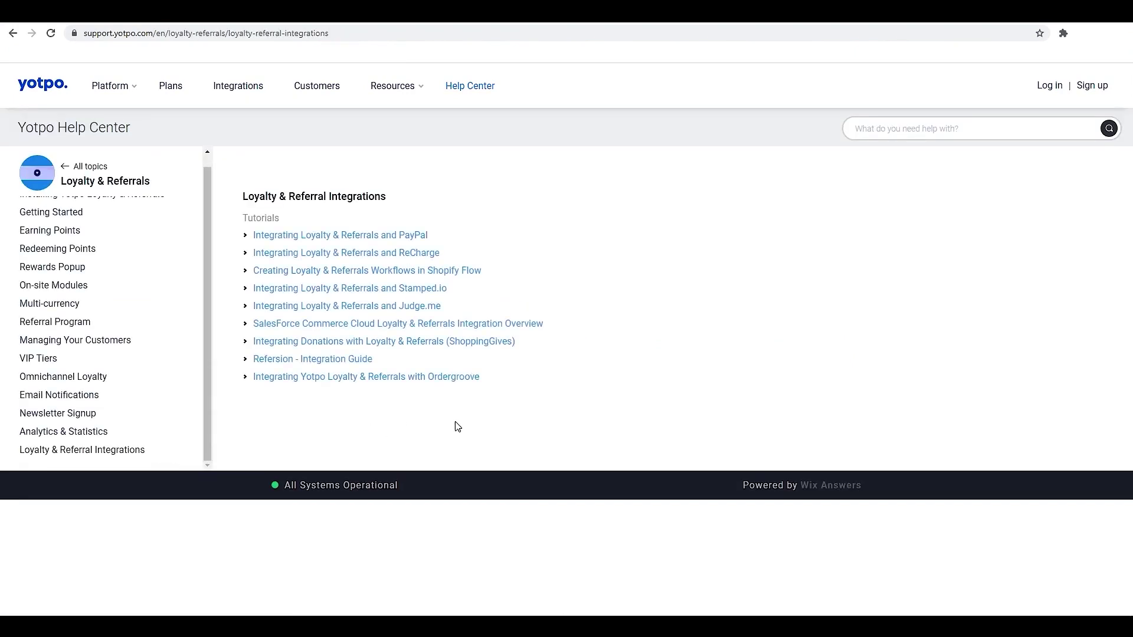